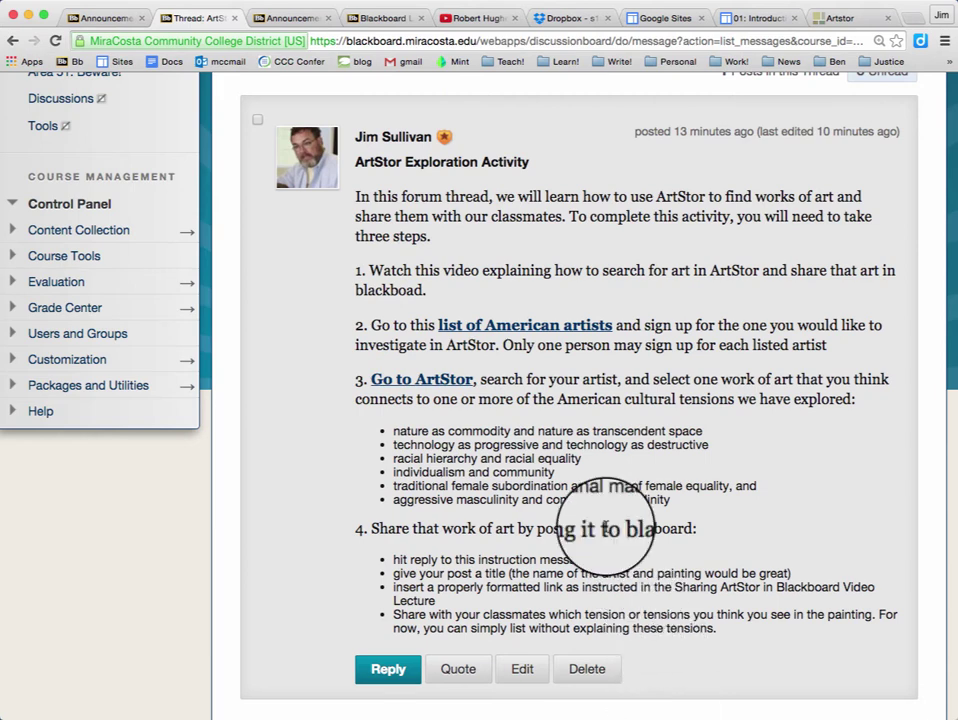
Open ArtStor from the activity instructions and search all collections for Romare Bearden
{"action": "left_click", "coordinate": [448, 381]}
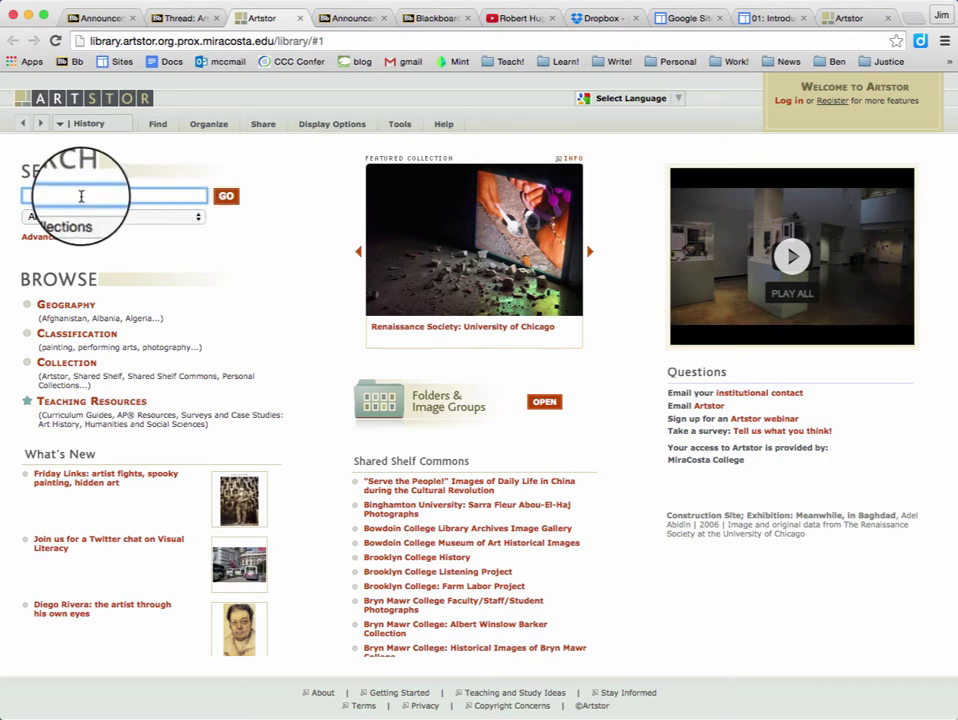
{"action": "type", "text": "Rom"}
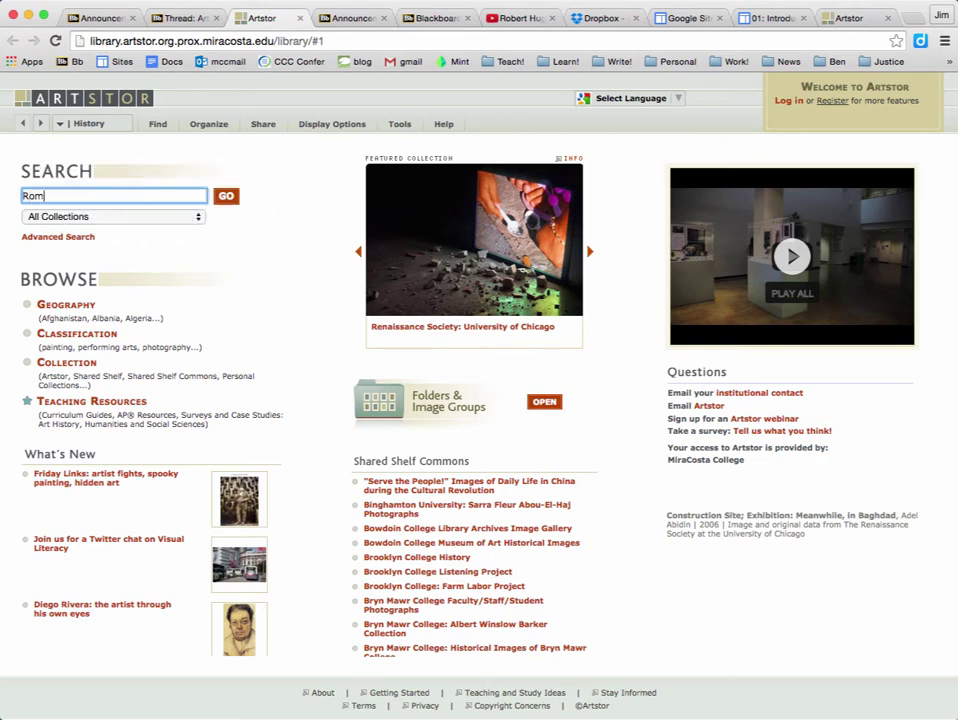
{"action": "type", "text": "are Bearden"}
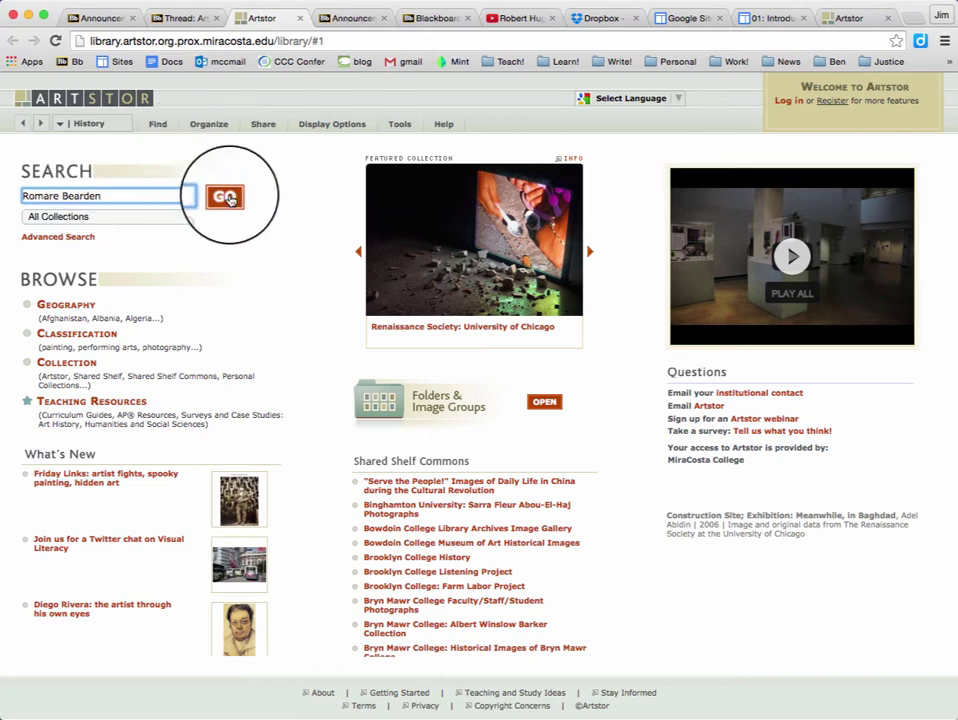
{"action": "left_click", "coordinate": [229, 198]}
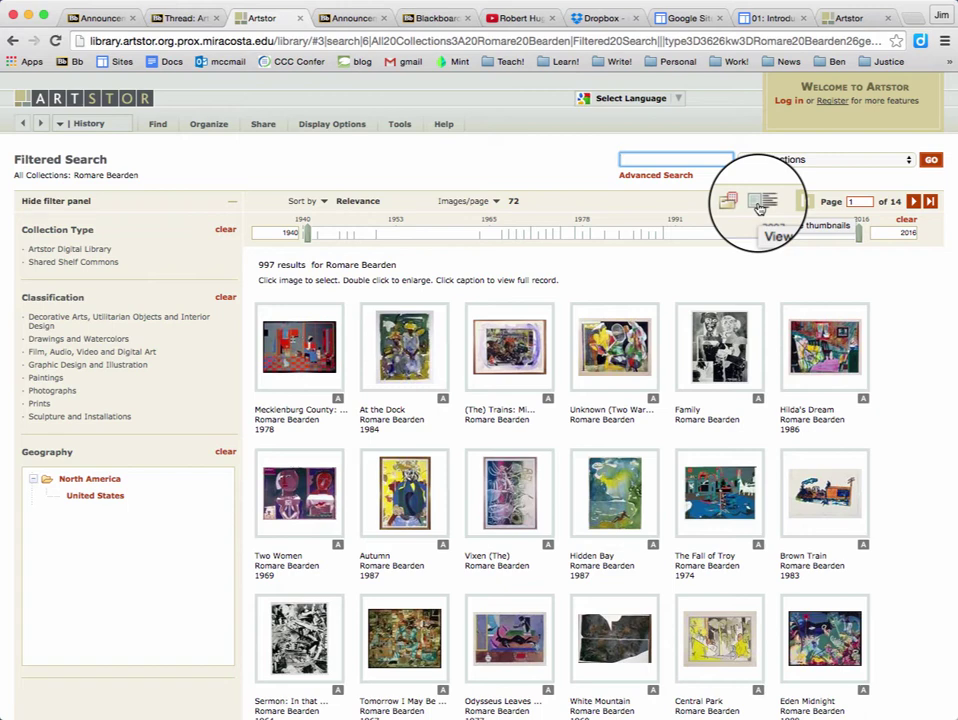
Display the search results as larger thumbnails with details and browse Bearden's works to find "Up at Minton's"
{"action": "left_click", "coordinate": [760, 205]}
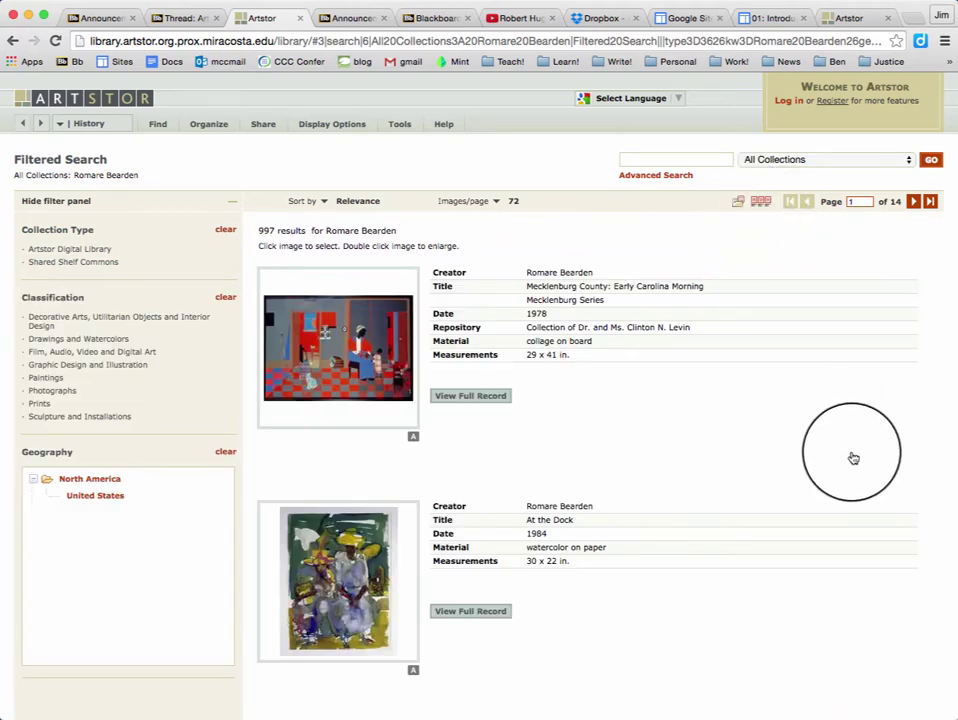
{"action": "scroll", "coordinate": [853, 457], "scroll_direction": "down", "scroll_amount": 10}
{"action": "scroll", "coordinate": [853, 457], "scroll_direction": "down", "scroll_amount": 20}
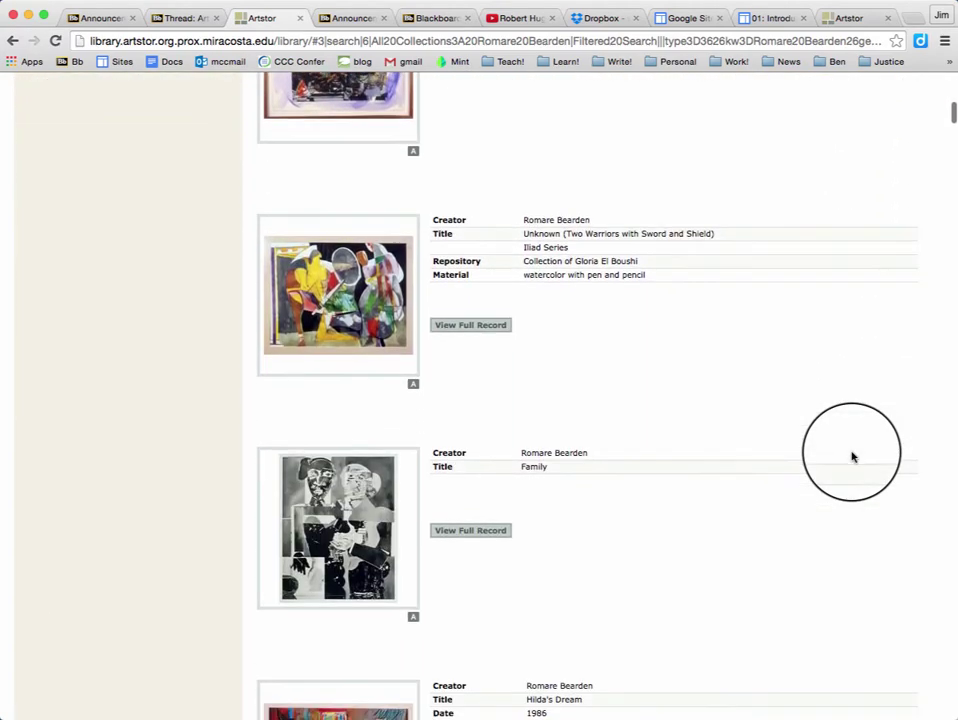
{"action": "scroll", "coordinate": [853, 457], "scroll_direction": "down", "scroll_amount": 14}
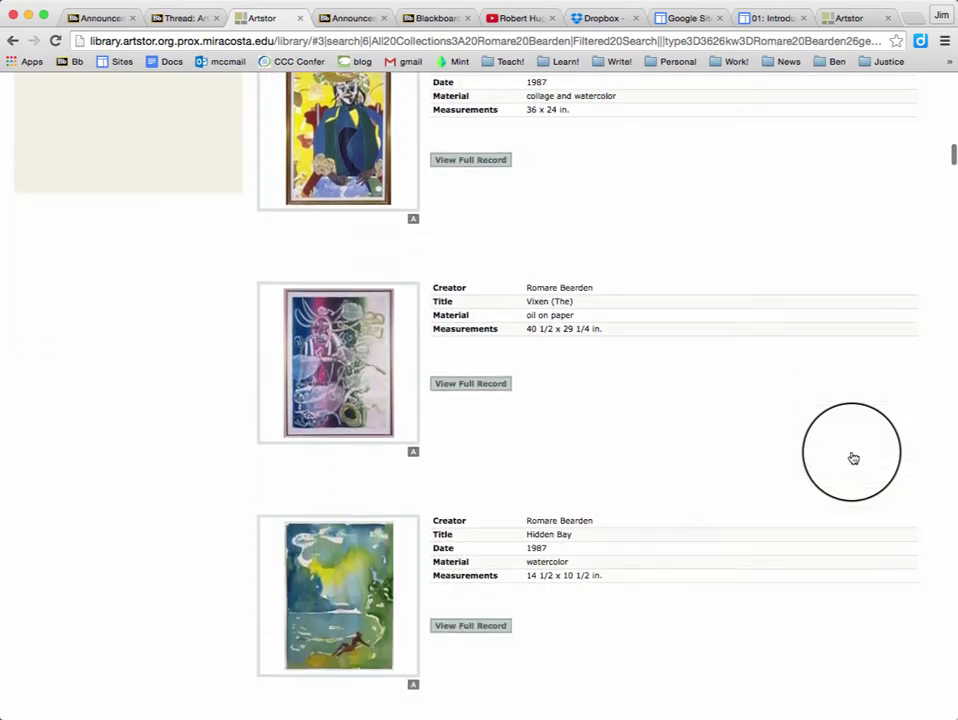
{"action": "scroll", "coordinate": [853, 457], "scroll_direction": "down", "scroll_amount": 12}
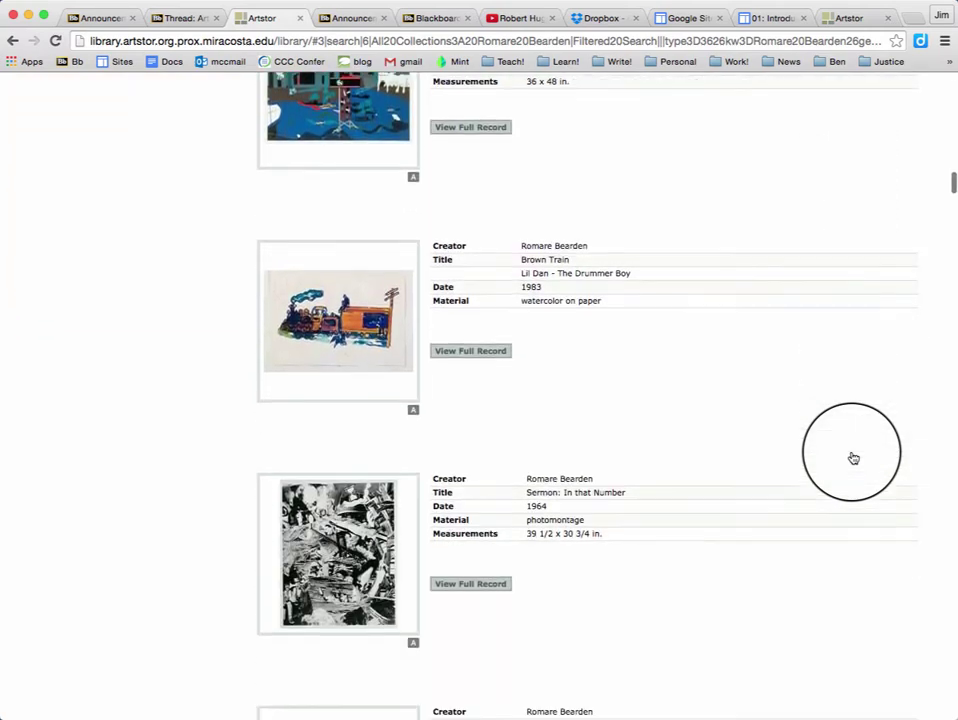
{"action": "scroll", "coordinate": [853, 457], "scroll_direction": "down", "scroll_amount": 13}
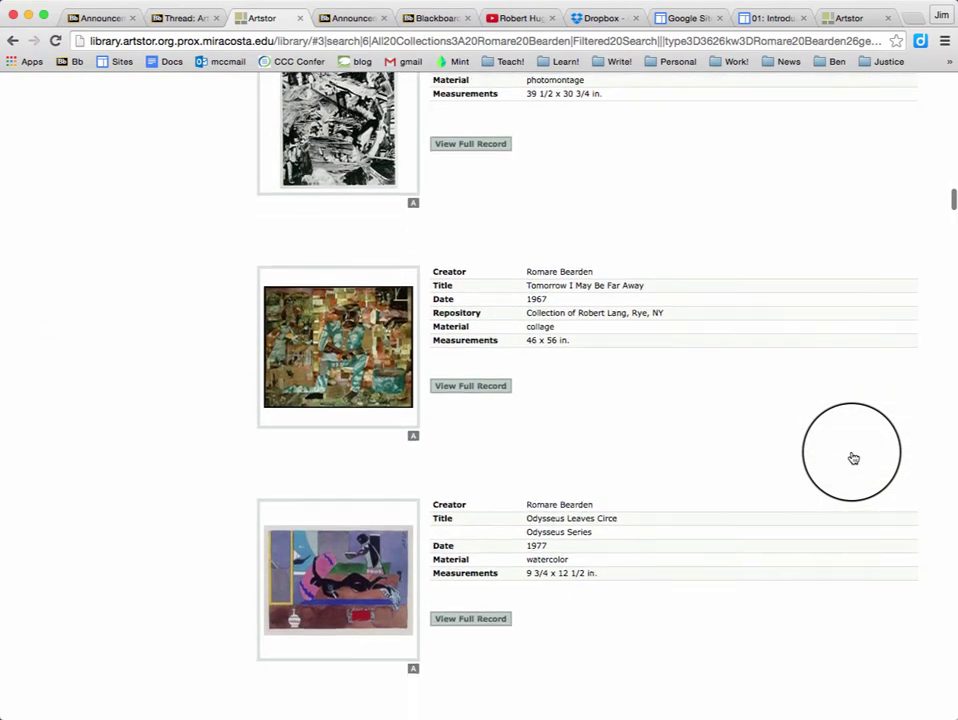
{"action": "scroll", "coordinate": [853, 457], "scroll_direction": "down", "scroll_amount": 9}
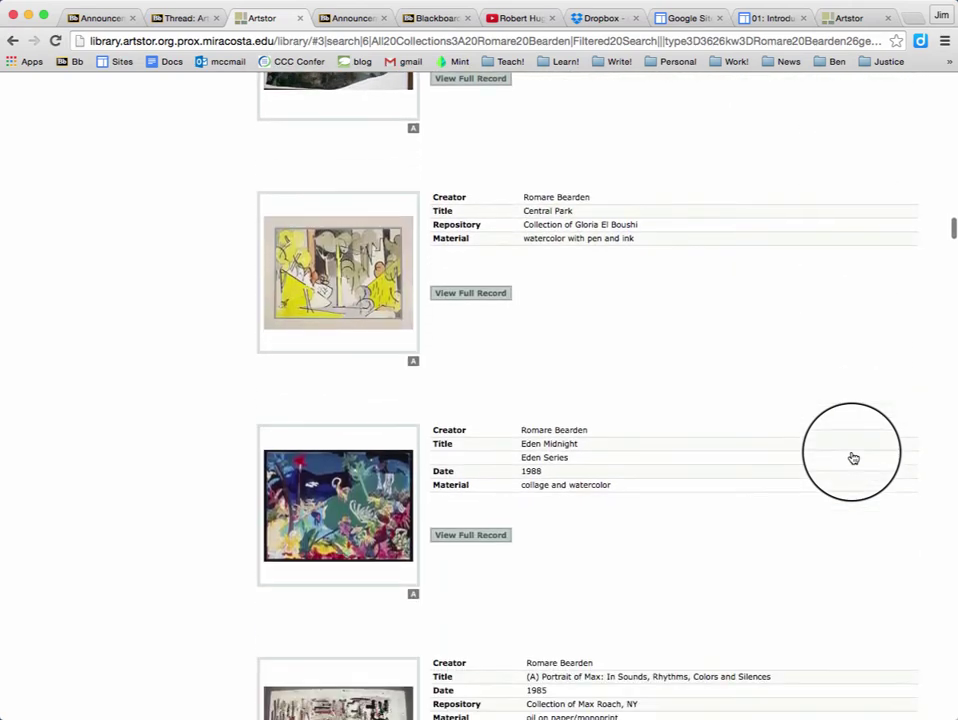
{"action": "scroll", "coordinate": [853, 457], "scroll_direction": "down", "scroll_amount": 6}
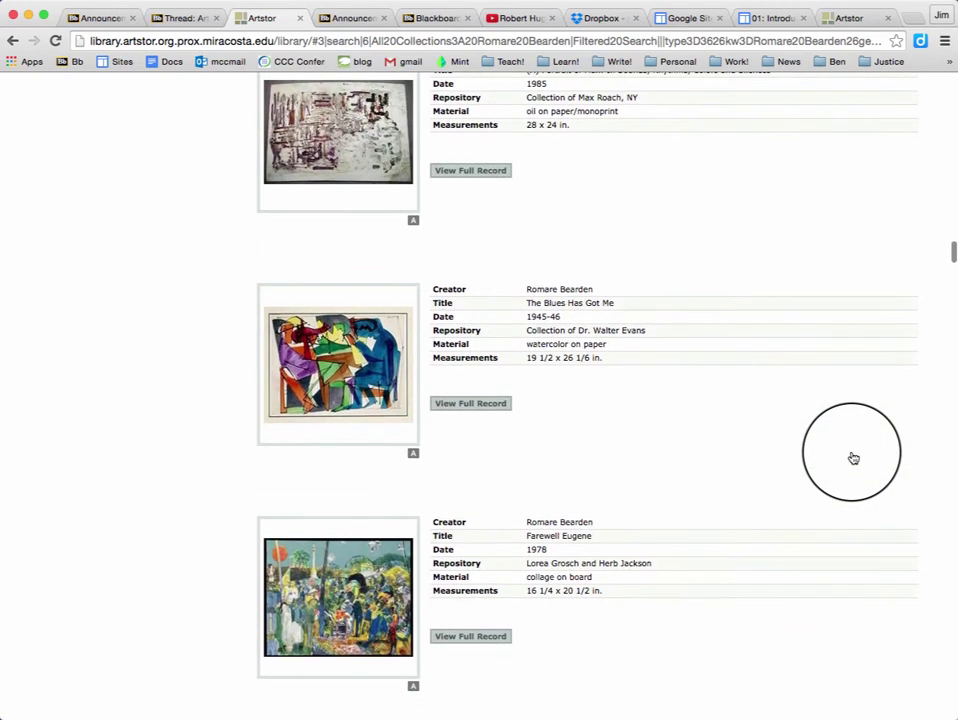
{"action": "scroll", "coordinate": [853, 457], "scroll_direction": "down", "scroll_amount": 11}
{"action": "scroll", "coordinate": [853, 457], "scroll_direction": "down", "scroll_amount": 5}
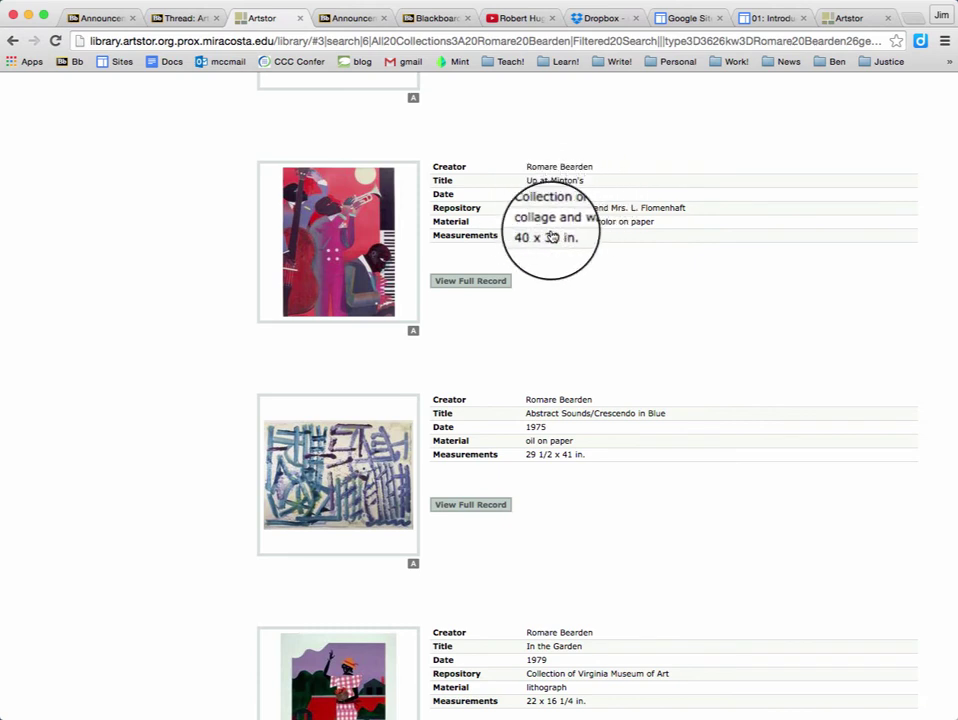
Generate the image URL for the work "Up at Minton's"
{"action": "right_click", "coordinate": [355, 268]}
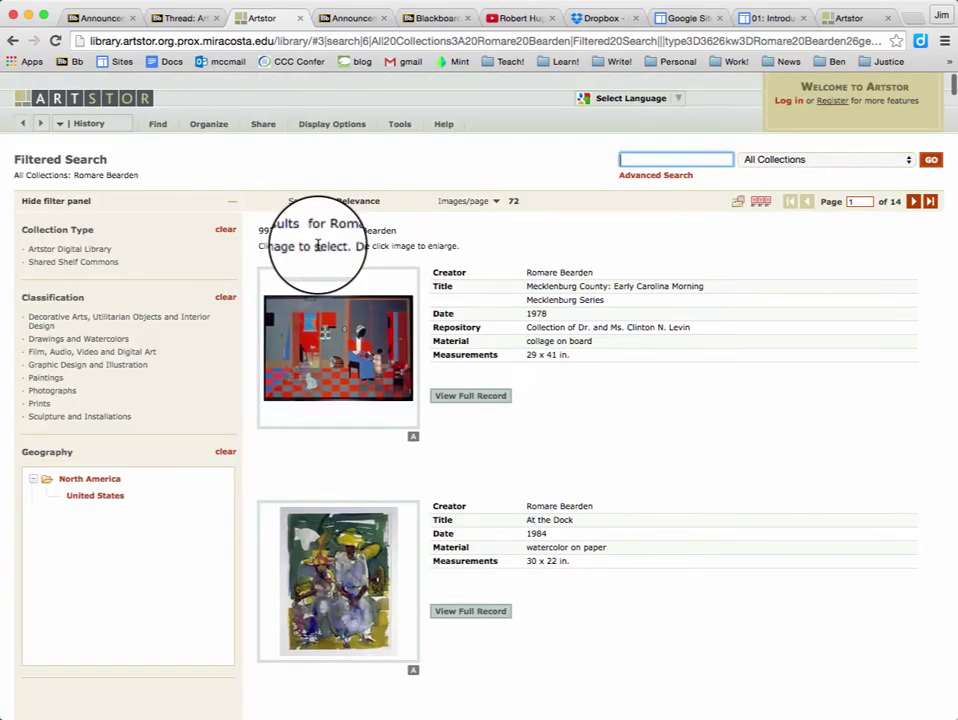
{"action": "scroll", "coordinate": [703, 477], "scroll_direction": "down", "scroll_amount": 10}
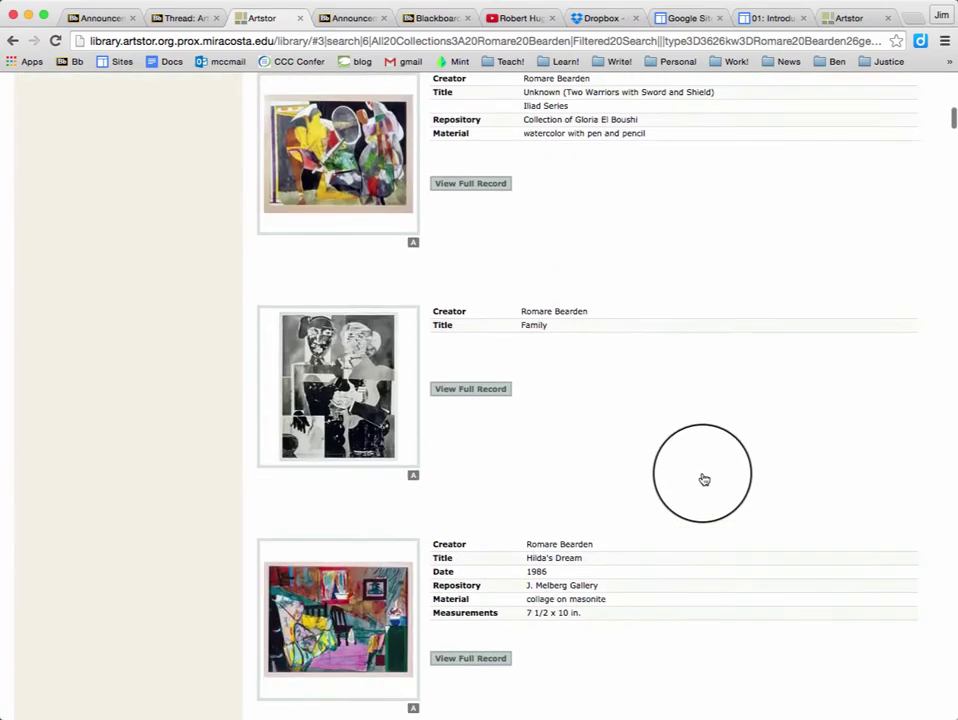
{"action": "scroll", "coordinate": [704, 480], "scroll_direction": "down", "scroll_amount": 15}
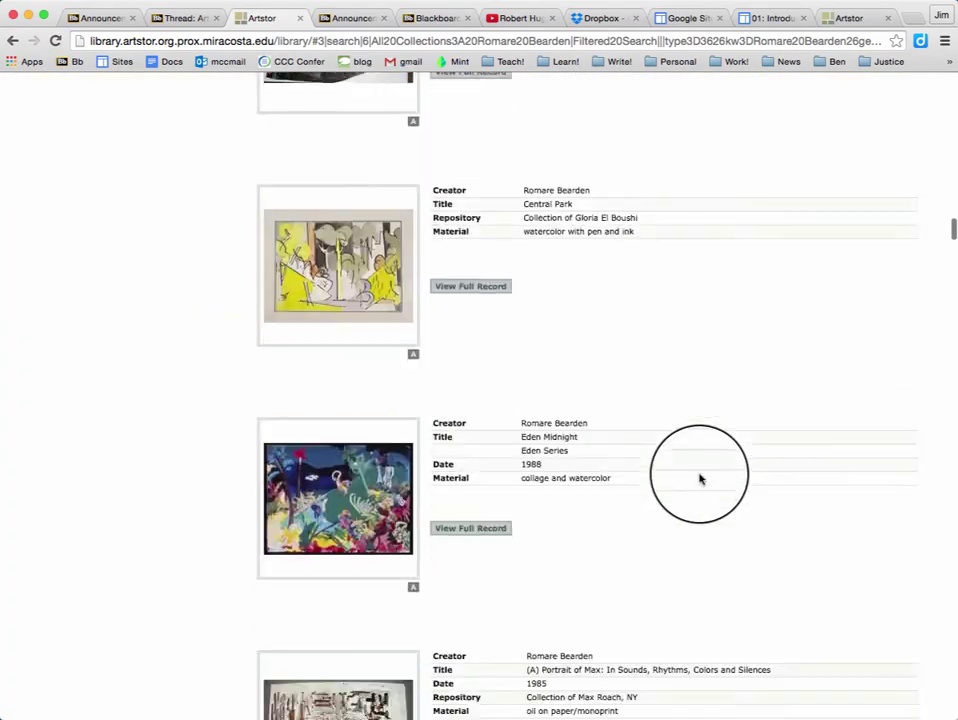
{"action": "scroll", "coordinate": [697, 481], "scroll_direction": "down", "scroll_amount": 15}
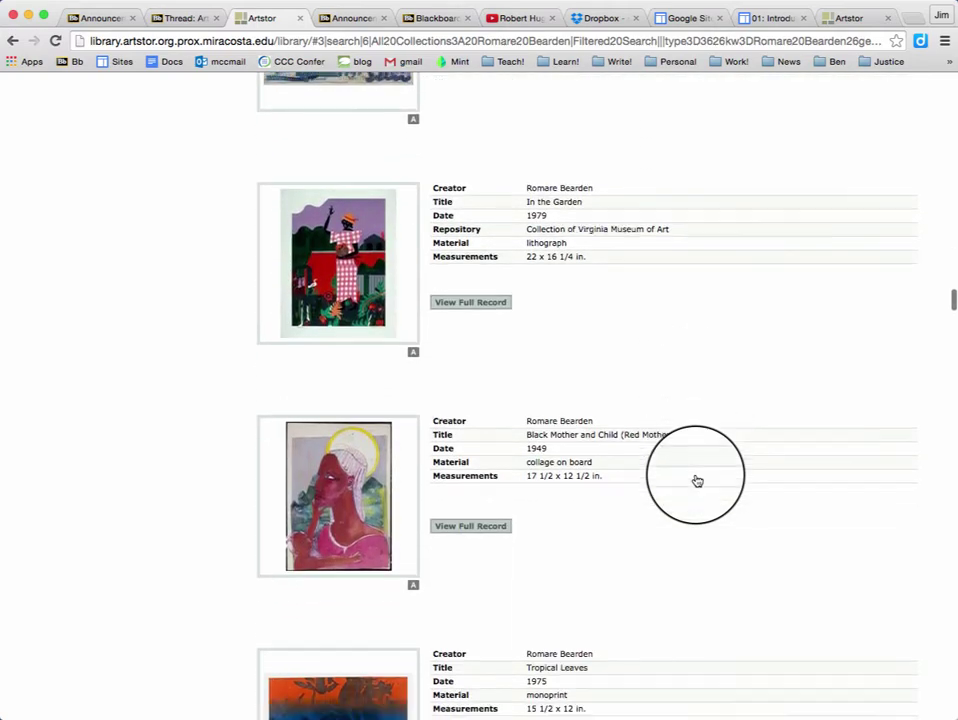
{"action": "scroll", "coordinate": [697, 481], "scroll_direction": "up", "scroll_amount": 6}
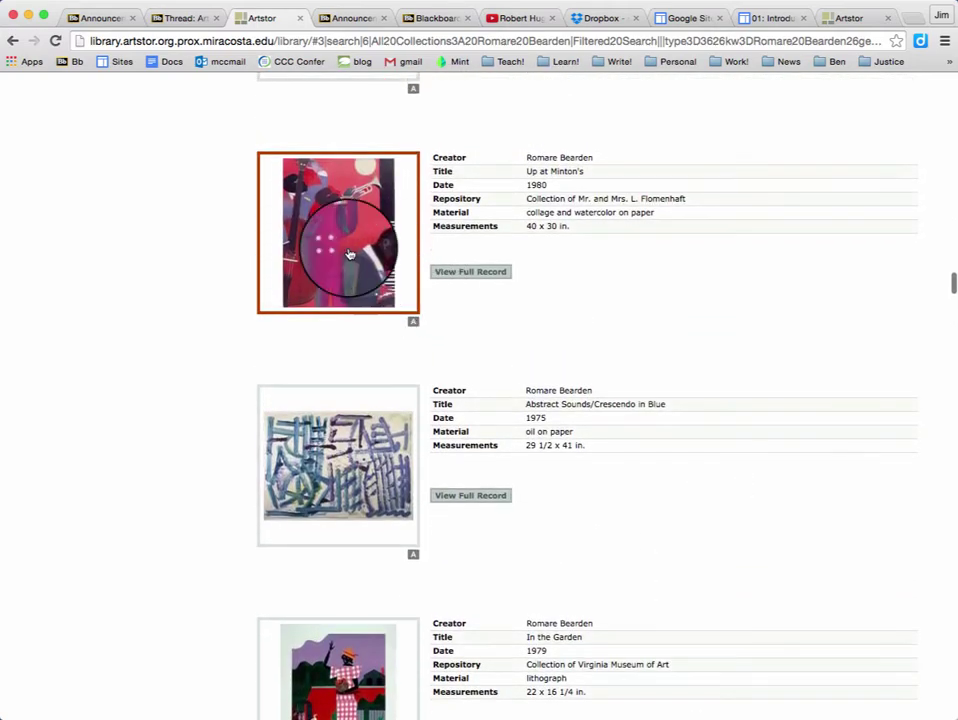
{"action": "right_click", "coordinate": [349, 254]}
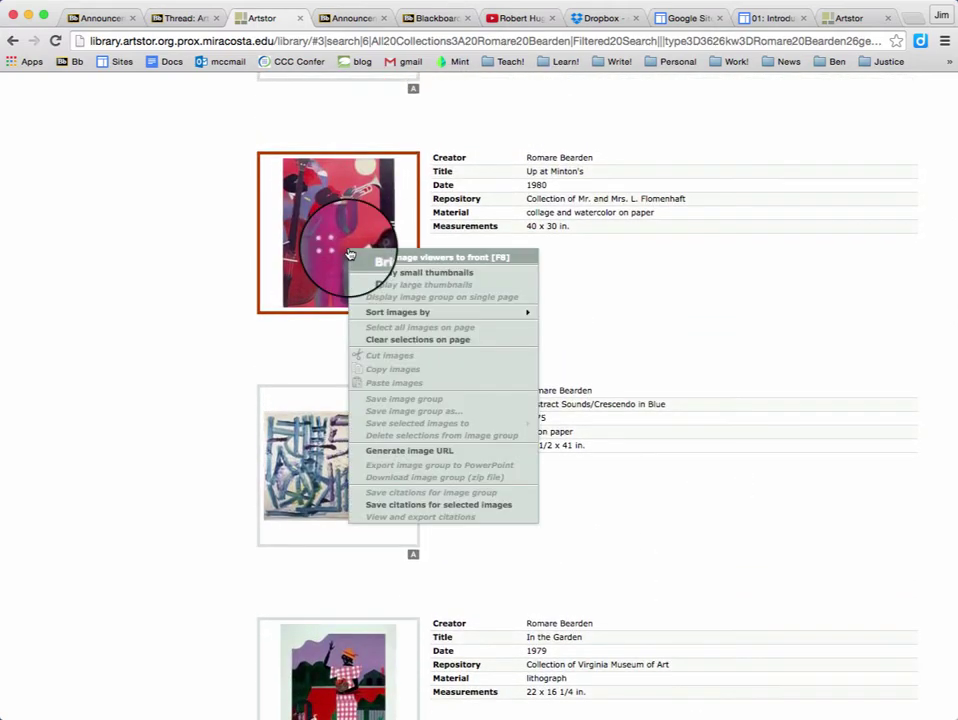
{"action": "left_click", "coordinate": [440, 458]}
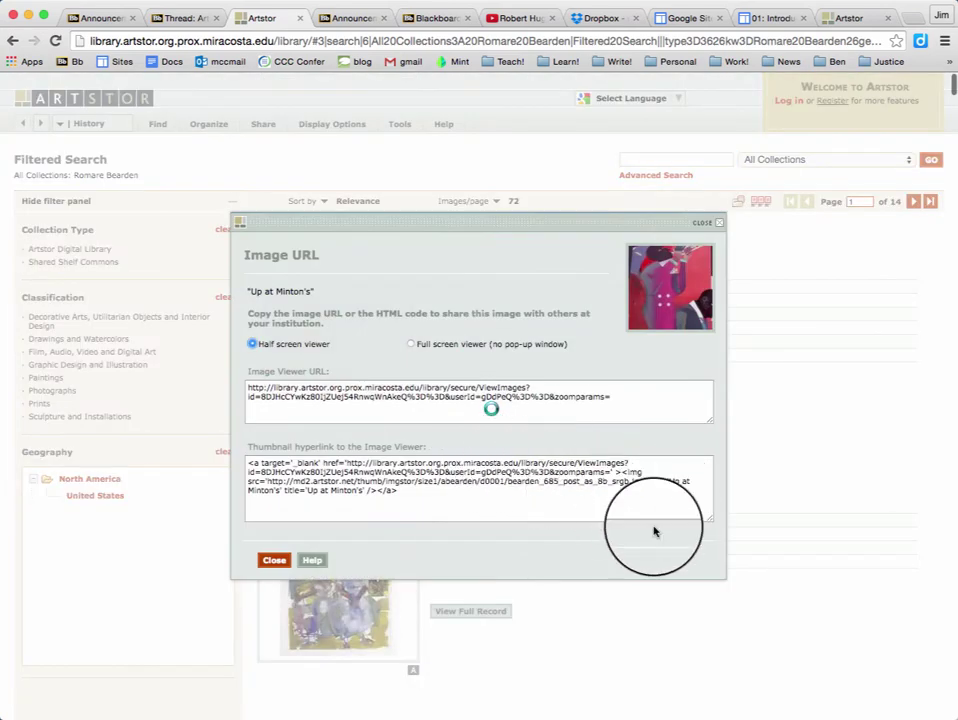
Copy the complete HTML code of the thumbnail hyperlink to the Image Viewer
{"action": "left_click", "coordinate": [414, 499]}
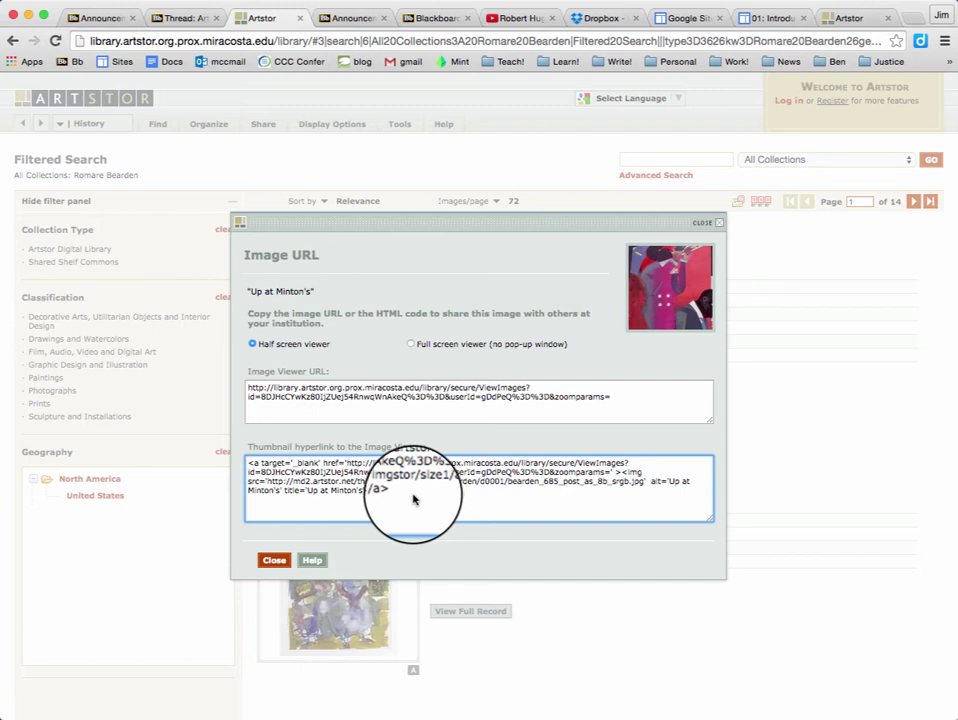
{"action": "left_click_drag", "start_coordinate": [414, 499], "coordinate": [235, 459]}
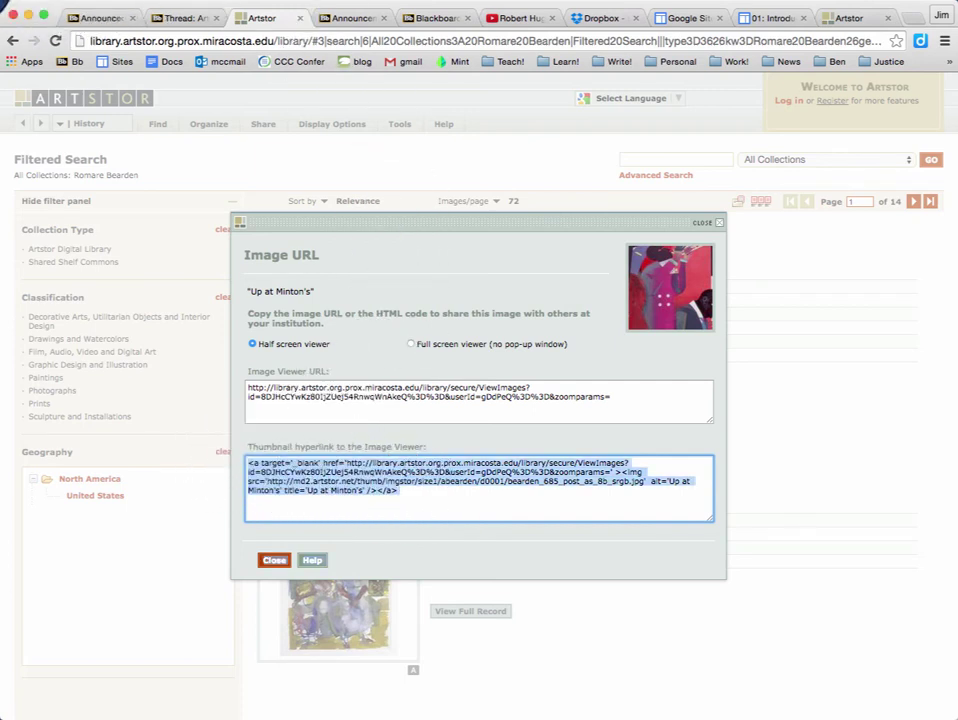
{"action": "left_click", "coordinate": [60, 0]}
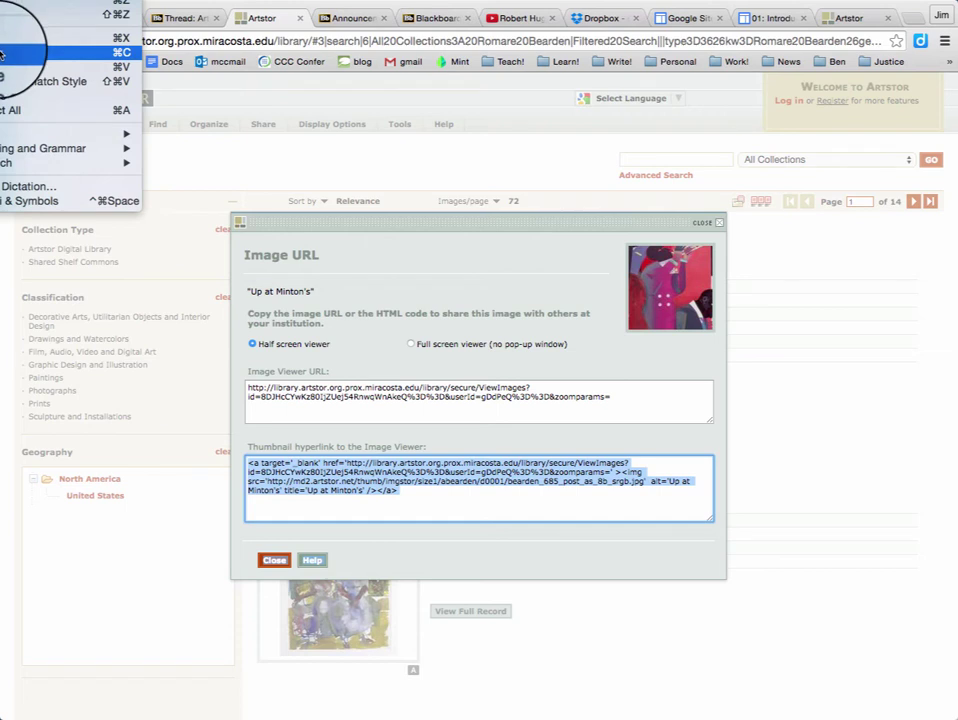
{"action": "left_click", "coordinate": [143, 0]}
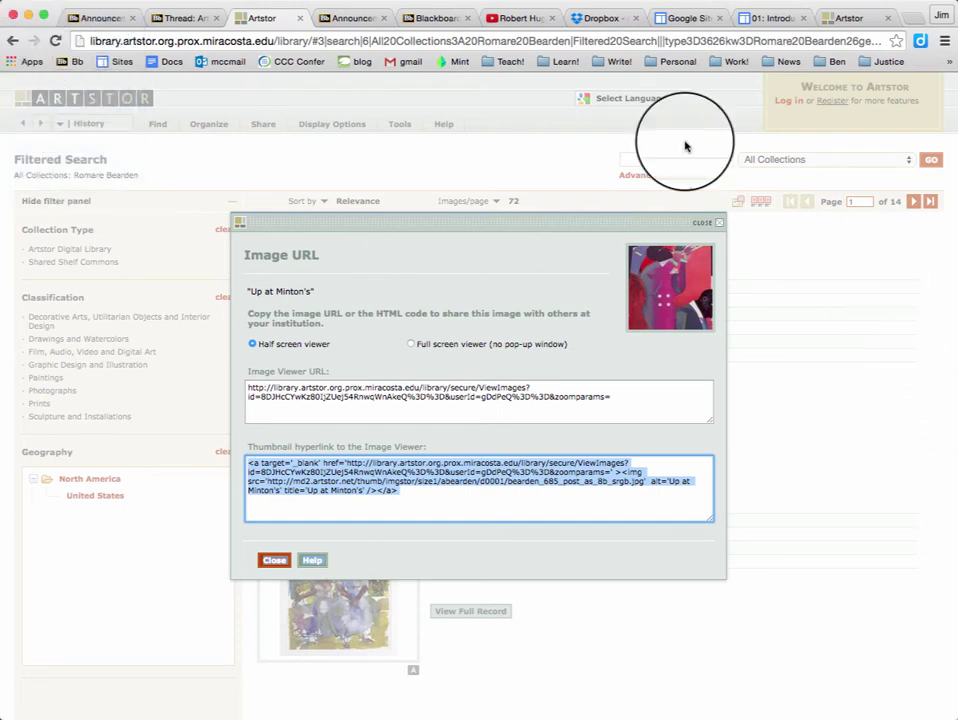
Go back to the Blackboard thread and start a reply with the subject "Romare Bearden: Up at Minton's"
{"action": "left_click", "coordinate": [190, 19]}
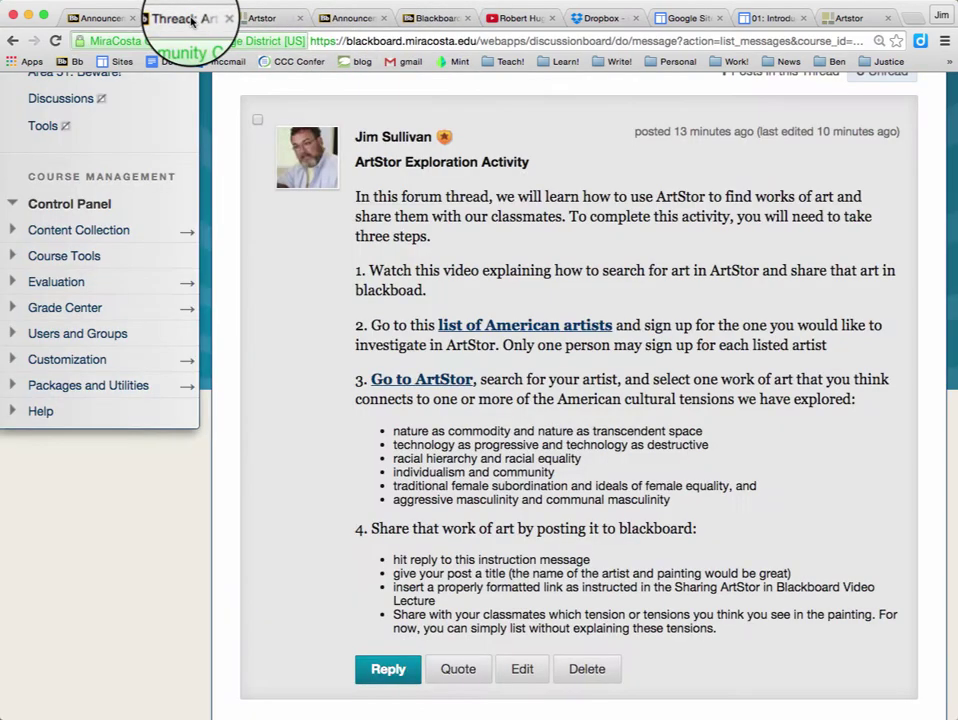
{"action": "left_click", "coordinate": [396, 672]}
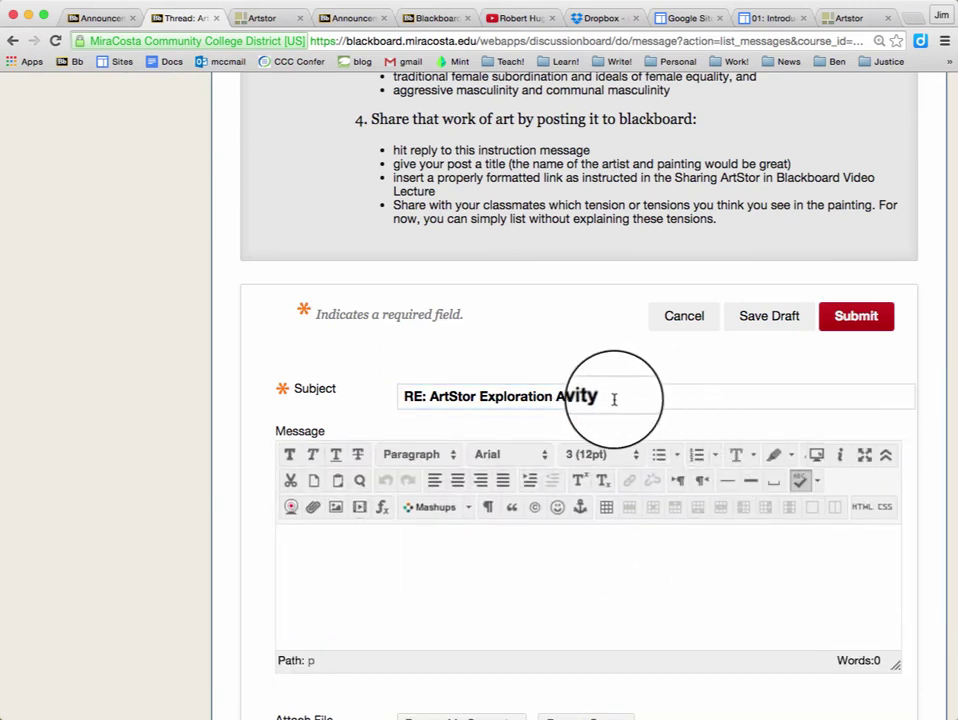
{"action": "left_click_drag", "start_coordinate": [614, 400], "coordinate": [393, 405]}
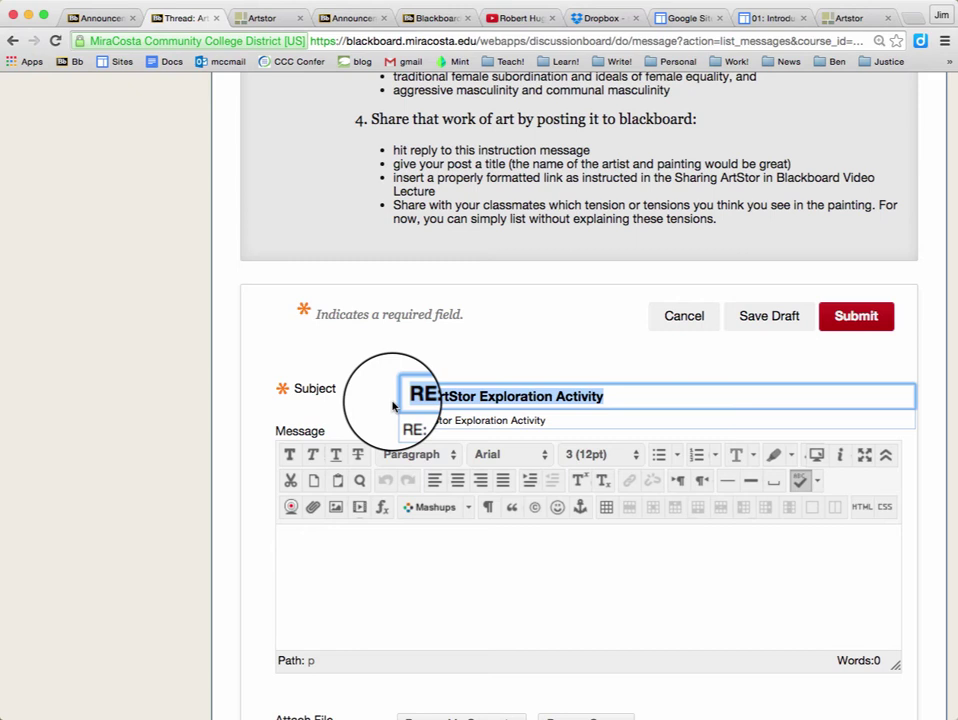
{"action": "type", "text": "Romare B"}
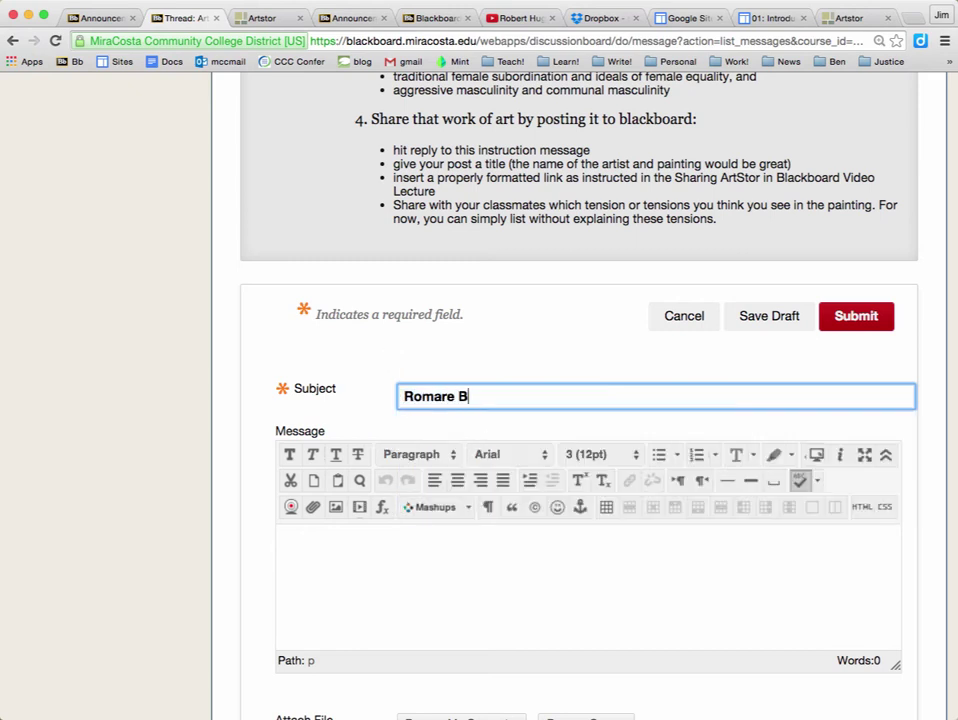
{"action": "type", "text": "earden: Up at Mi"}
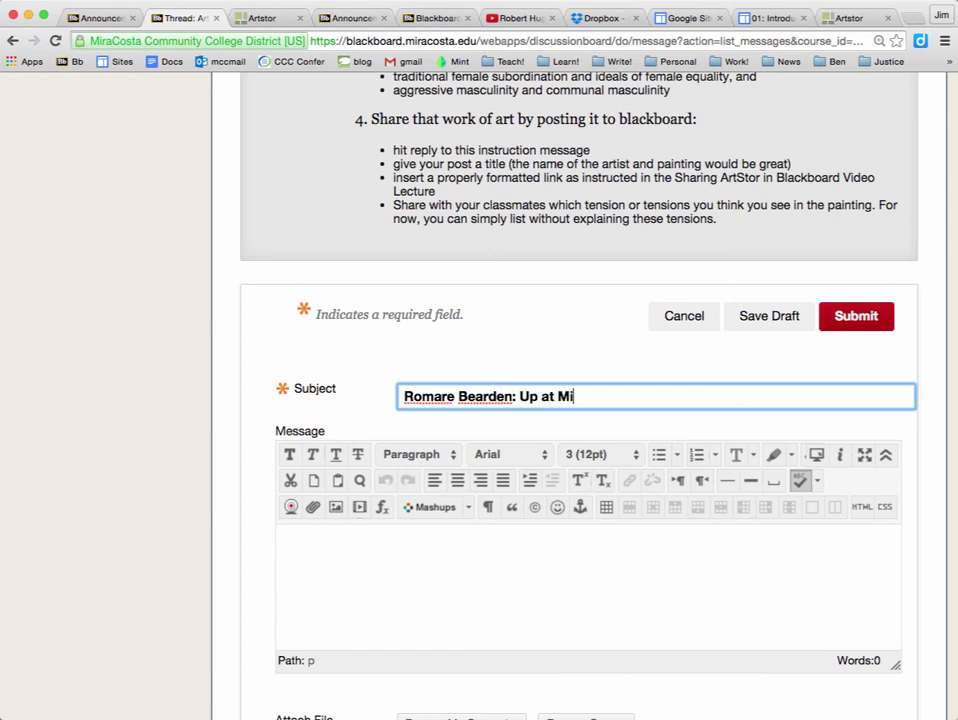
{"action": "type", "text": "nton's"}
Open the reply message's HTML code view and move its window so that it is fully visible
{"action": "left_click", "coordinate": [321, 555]}
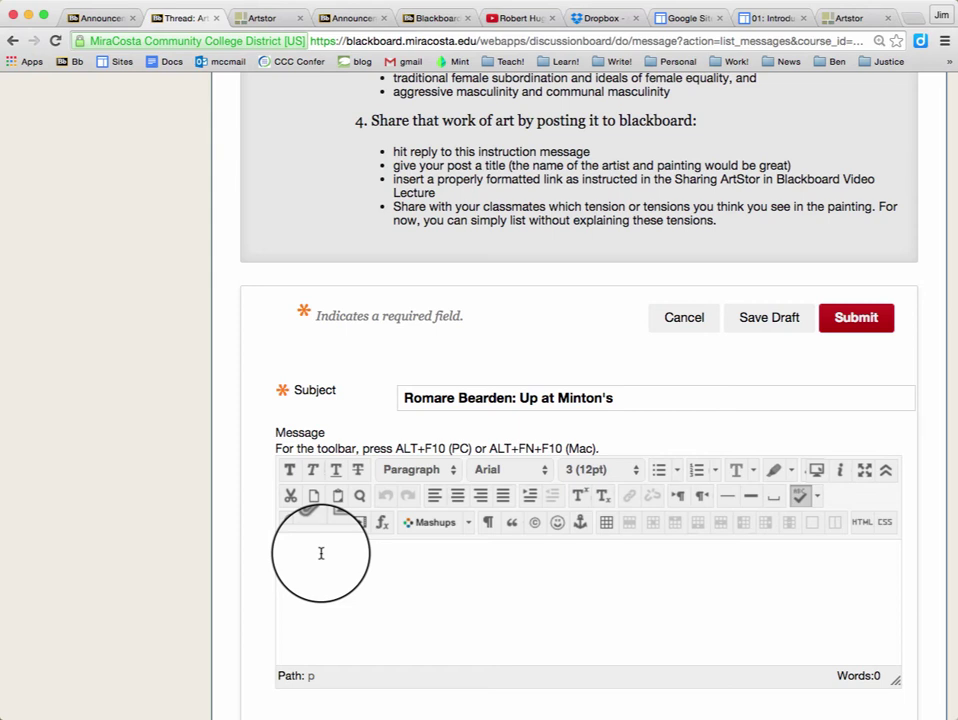
{"action": "left_click", "coordinate": [321, 553]}
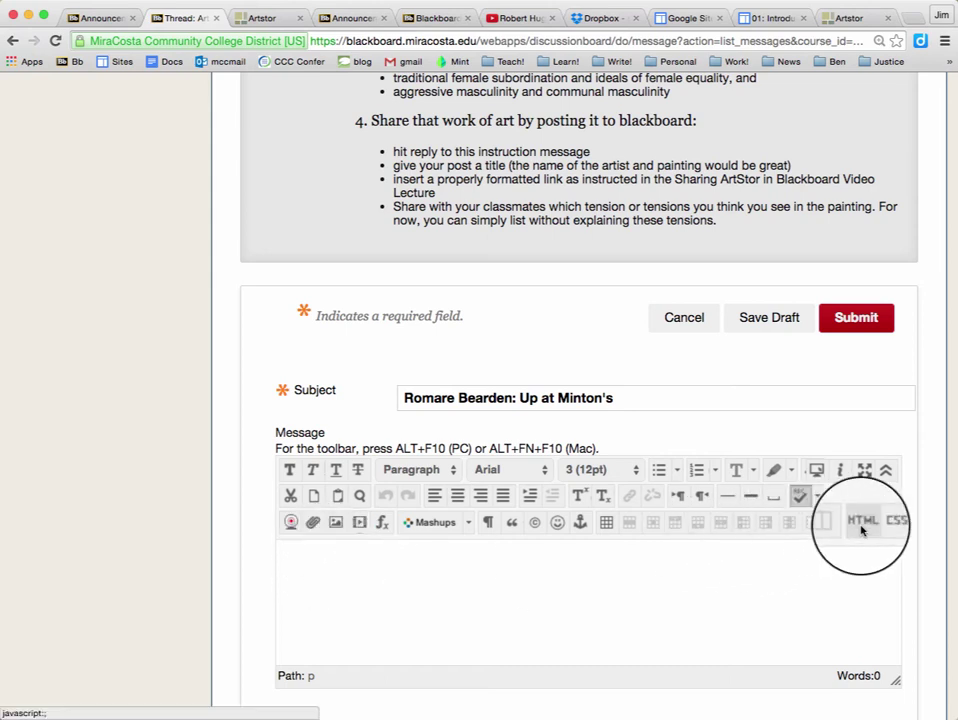
{"action": "scroll", "coordinate": [865, 531], "scroll_direction": "down", "scroll_amount": 1}
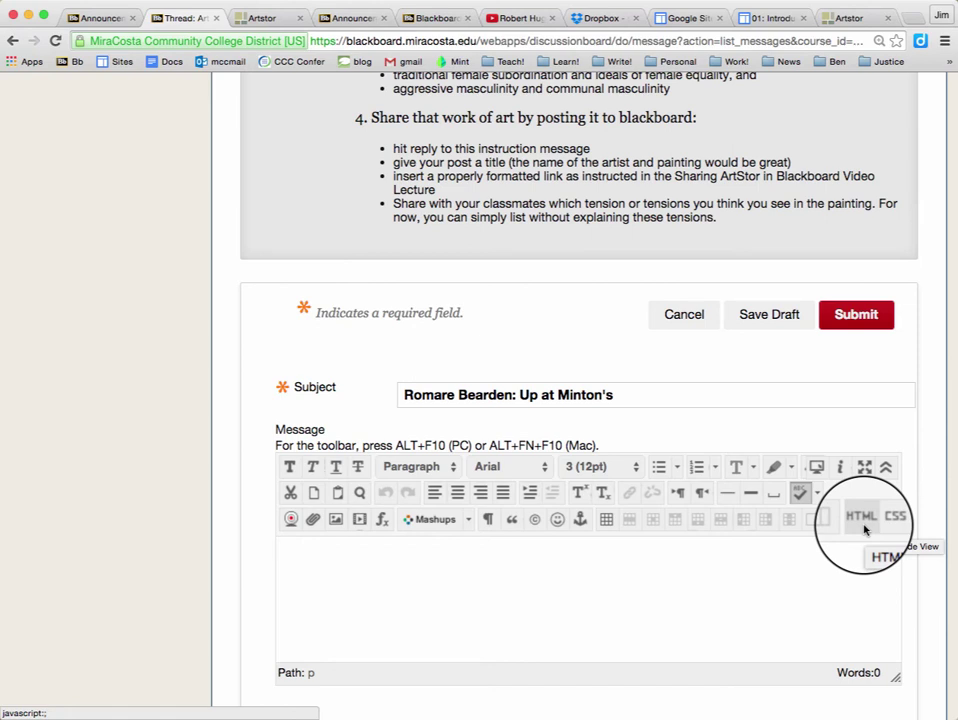
{"action": "scroll", "coordinate": [600, 560], "scroll_direction": "down", "scroll_amount": 1}
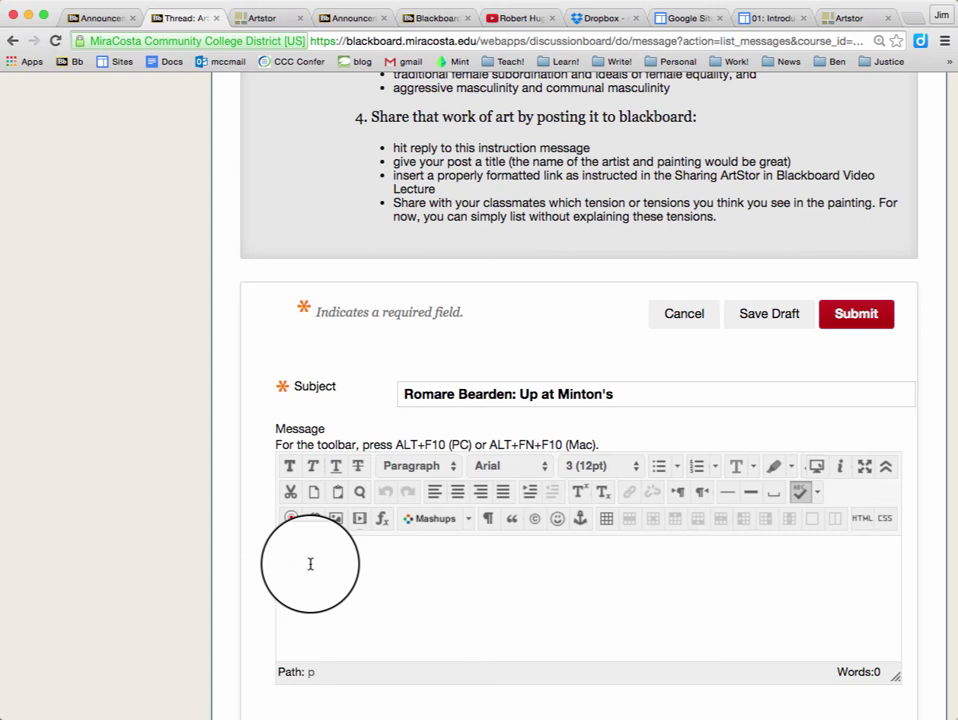
{"action": "scroll", "coordinate": [866, 524], "scroll_direction": "down", "scroll_amount": 1}
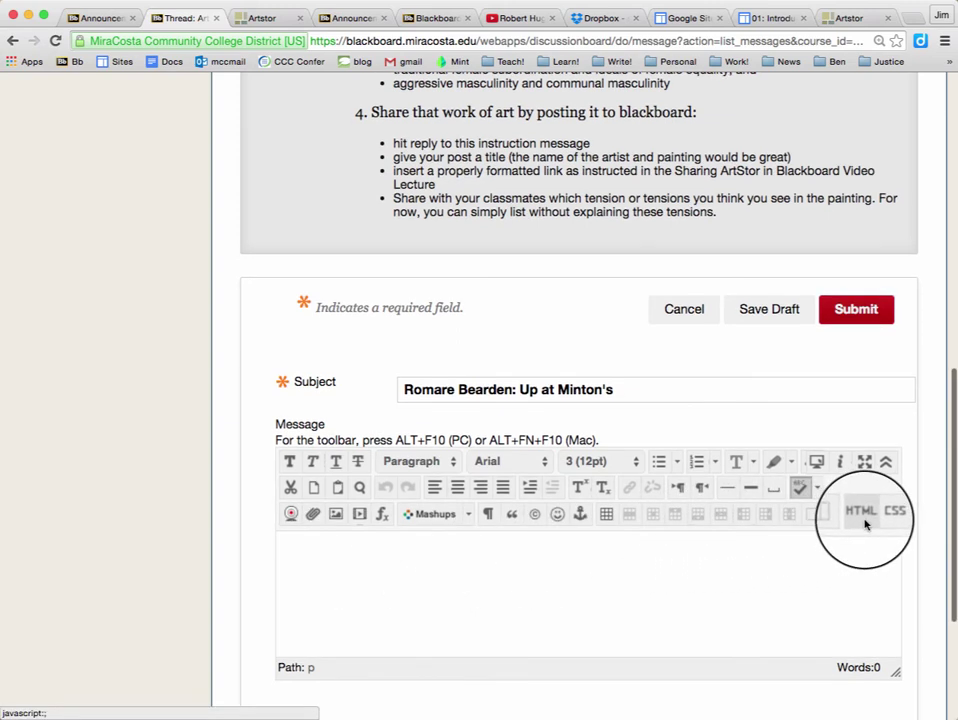
{"action": "left_click", "coordinate": [866, 520]}
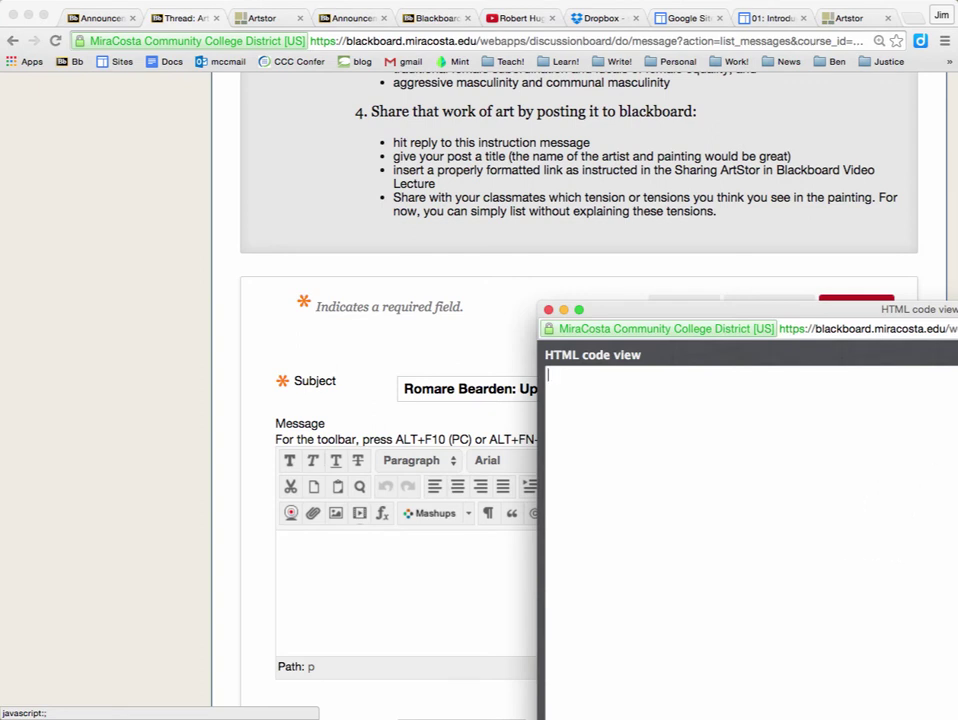
{"action": "left_click_drag", "start_coordinate": [950, 309], "coordinate": [716, 92]}
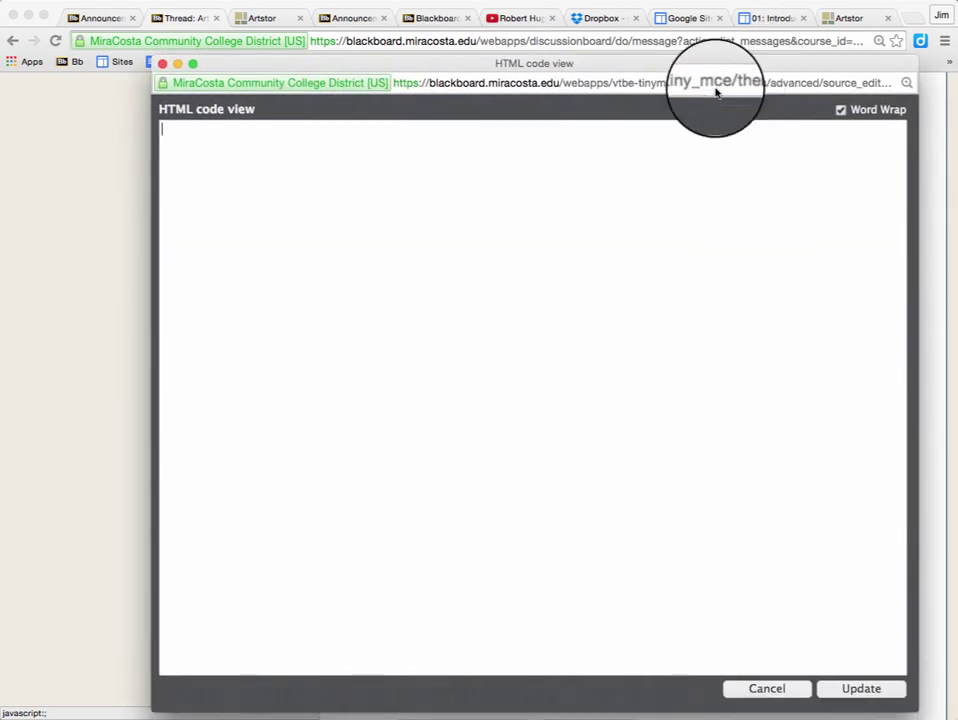
Paste the copied thumbnail hyperlink code into the HTML code view and update the message with it
{"action": "left_click", "coordinate": [209, 158]}
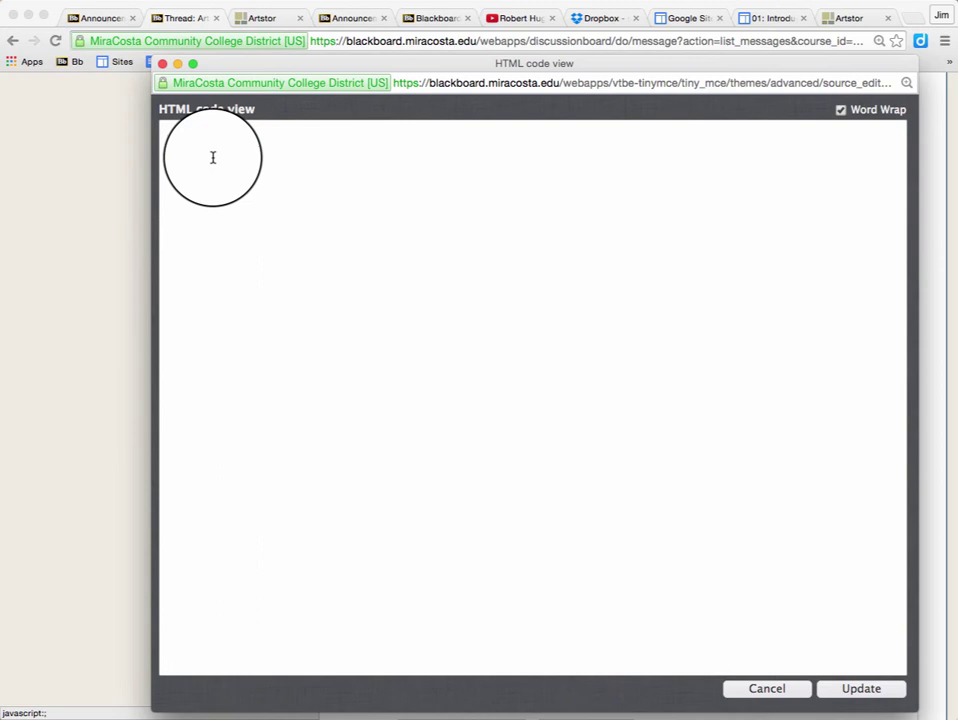
{"action": "key", "text": "super+v"}
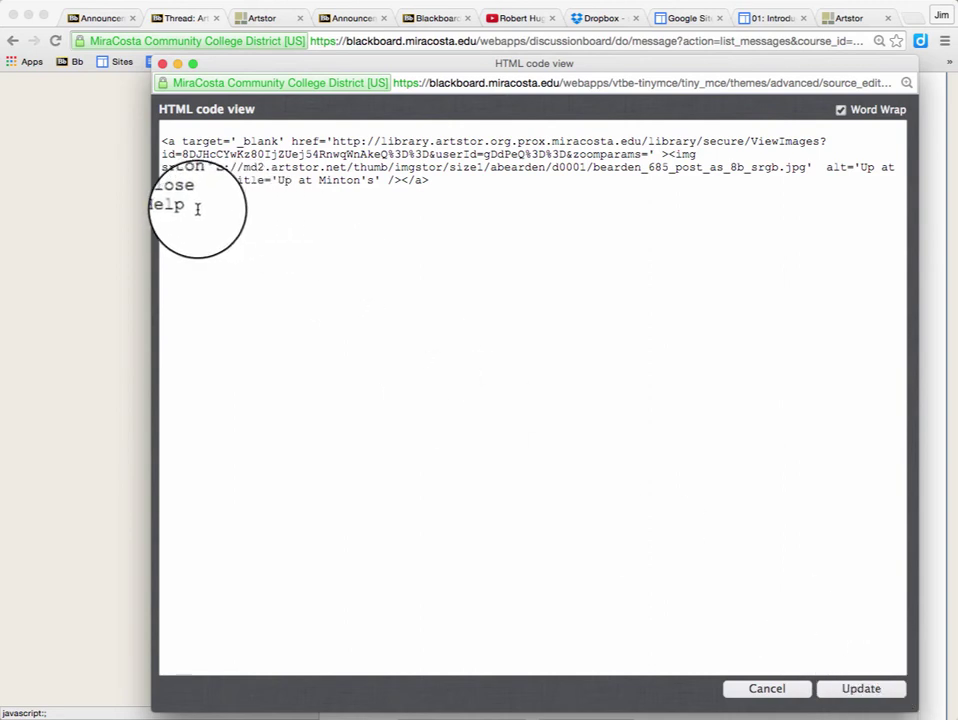
{"action": "left_click_drag", "start_coordinate": [197, 208], "coordinate": [145, 130]}
{"action": "key", "text": "super+c"}
{"action": "key", "text": "BackSpace"}
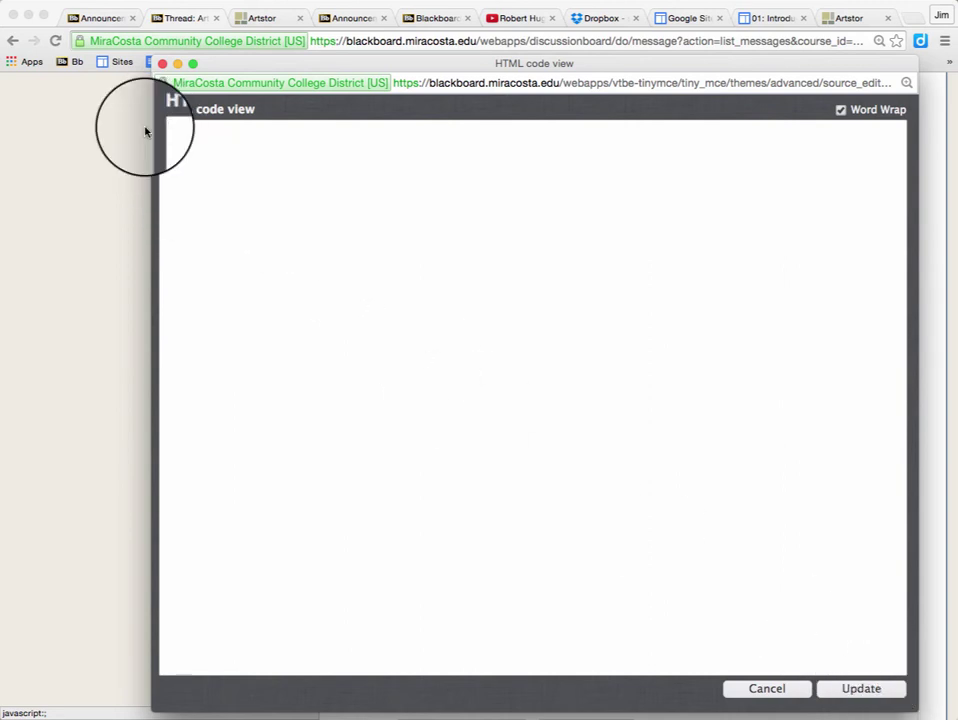
{"action": "key", "text": "super+v"}
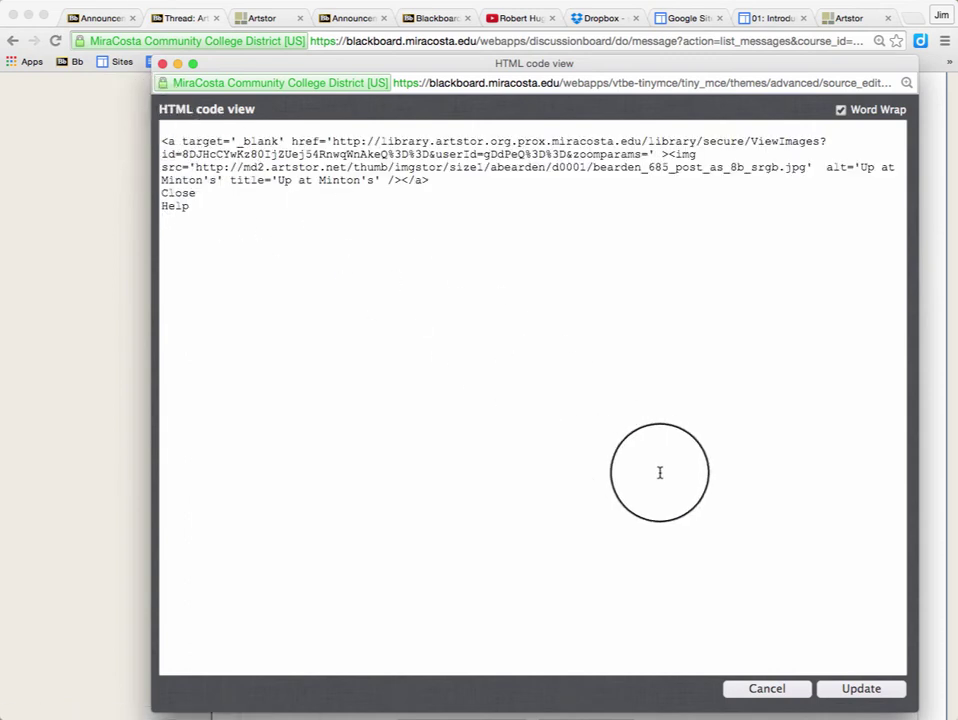
{"action": "left_click", "coordinate": [876, 690]}
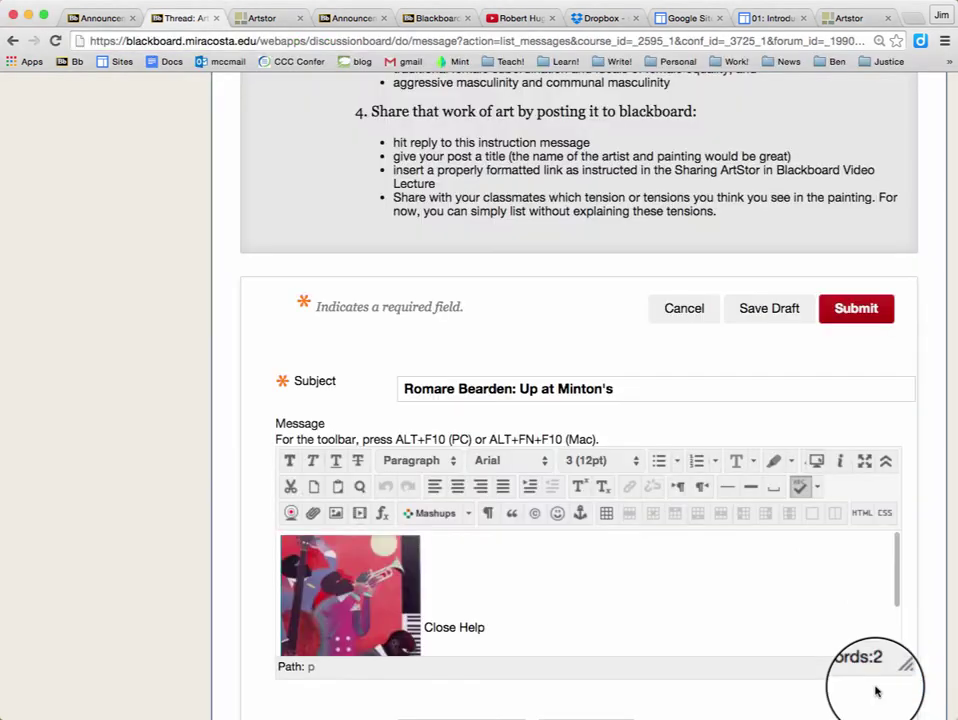
Delete the stray words "Close Help" beside the thumbnail in the message
{"action": "scroll", "coordinate": [805, 629], "scroll_direction": "down", "scroll_amount": 4}
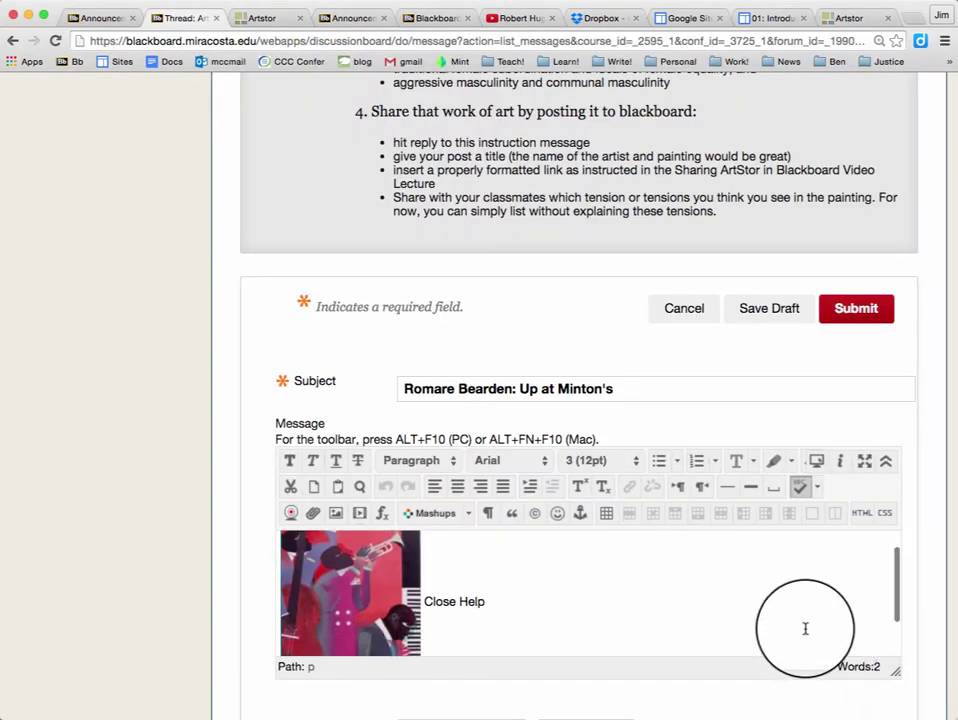
{"action": "left_click_drag", "start_coordinate": [483, 519], "coordinate": [426, 510]}
{"action": "key", "text": "BackSpace"}
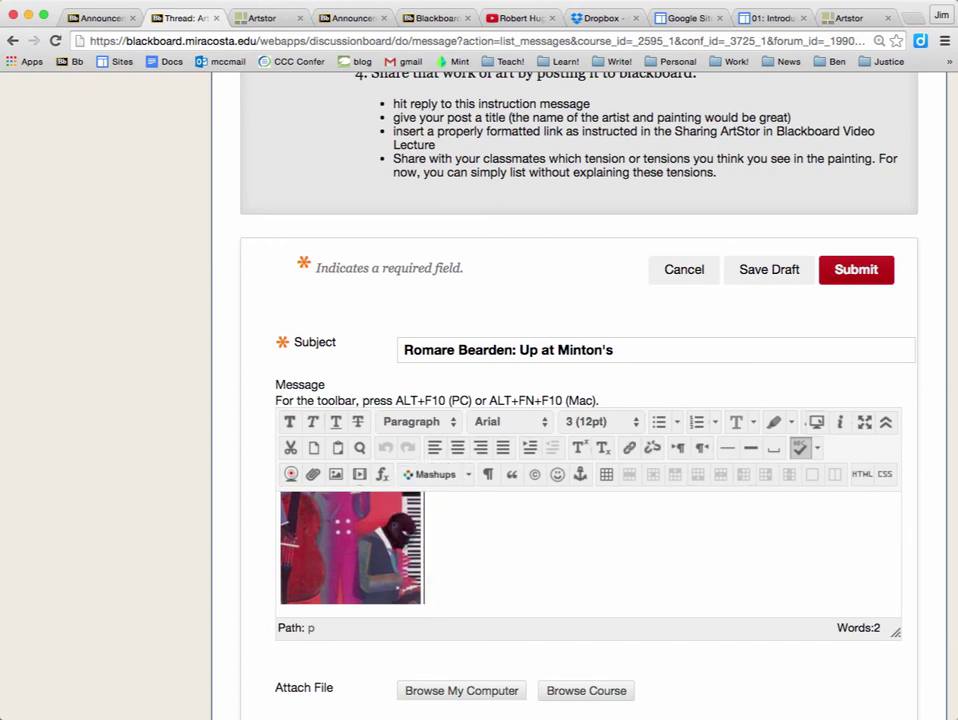
Add the text "individualism and communalism / competitive elitism /communal egalitarianism" on a new line below the thumbnail
{"action": "key", "text": "Return"}
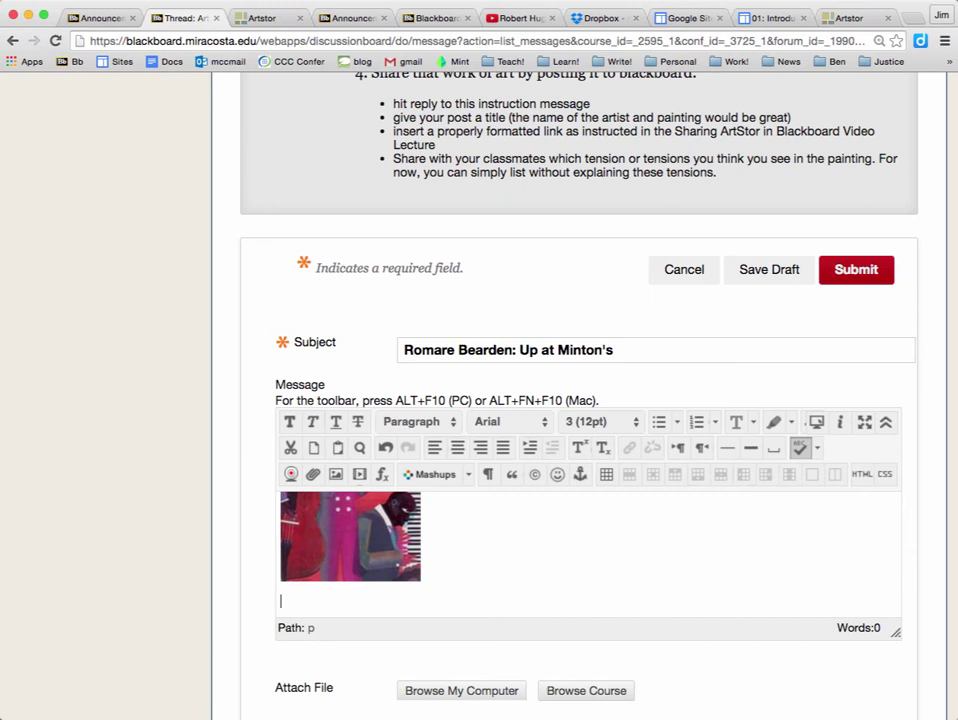
{"action": "type", "text": "individu"}
{"action": "key", "text": "BackSpace"}
{"action": "type", "text": "idualism and com"}
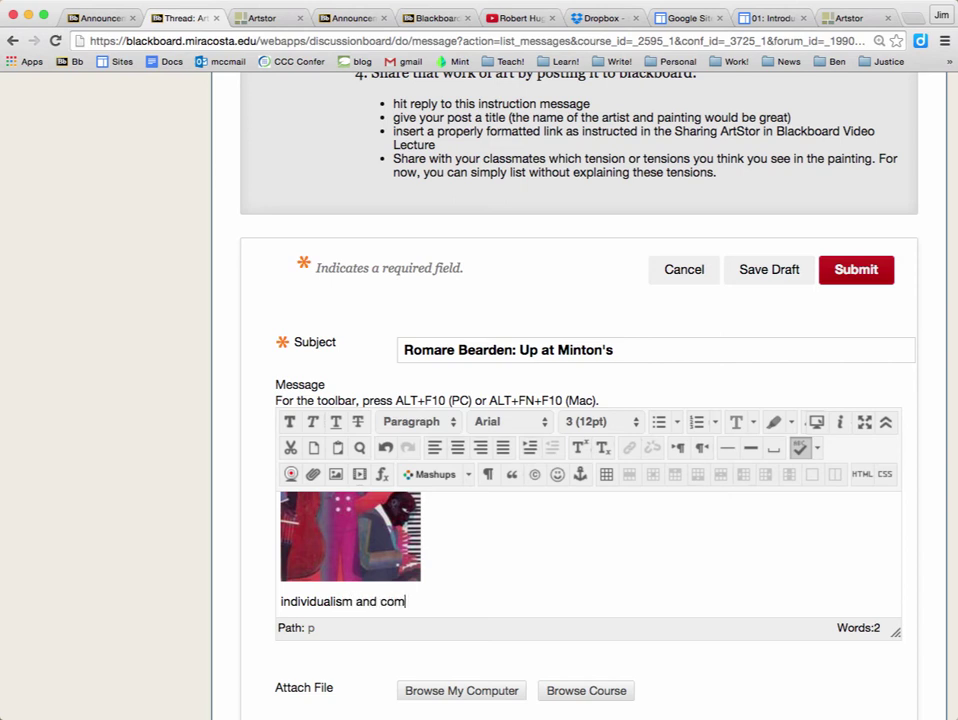
{"action": "type", "text": "munalism / compe"}
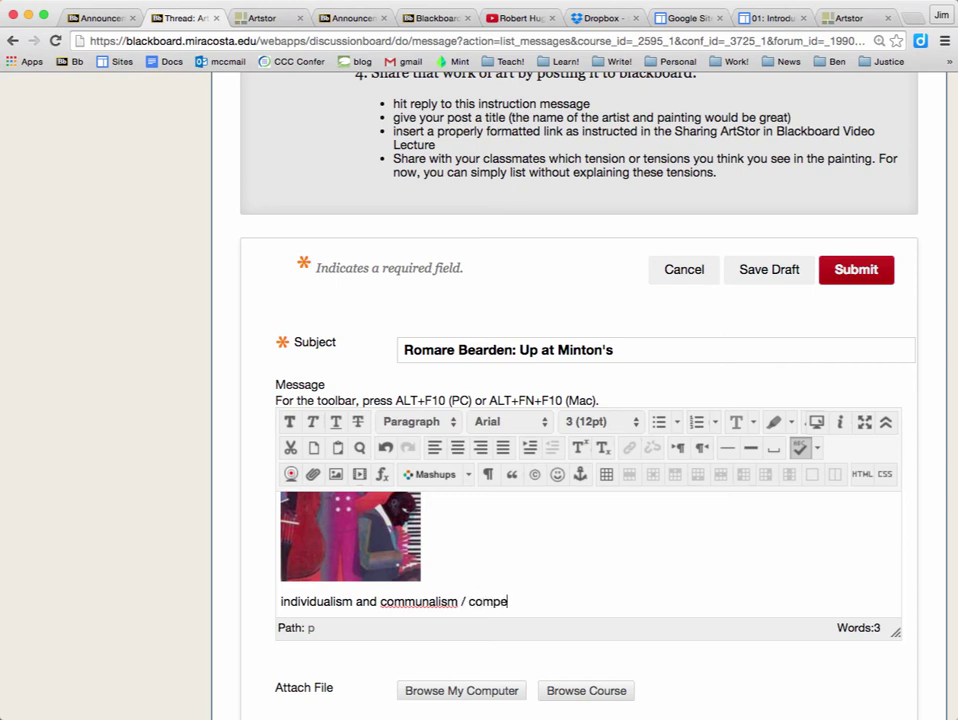
{"action": "type", "text": "titive elitsim"}
{"action": "key", "text": "BackSpace"}
{"action": "key", "text": "BackSpace"}
{"action": "key", "text": "BackSpace"}
{"action": "type", "text": "ism "}
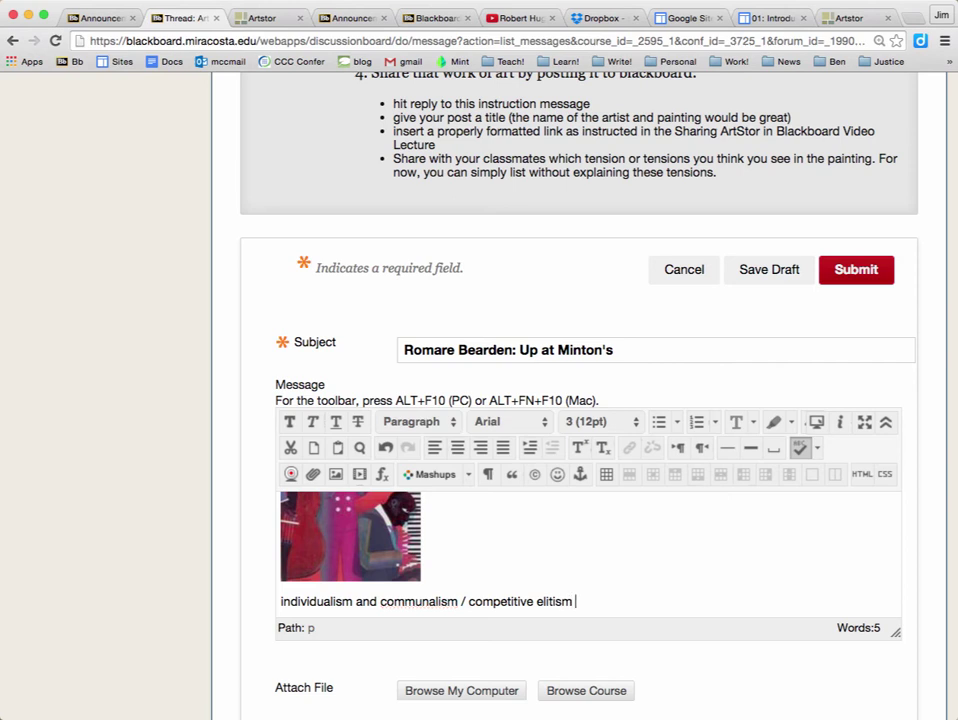
{"action": "type", "text": "/communal"}
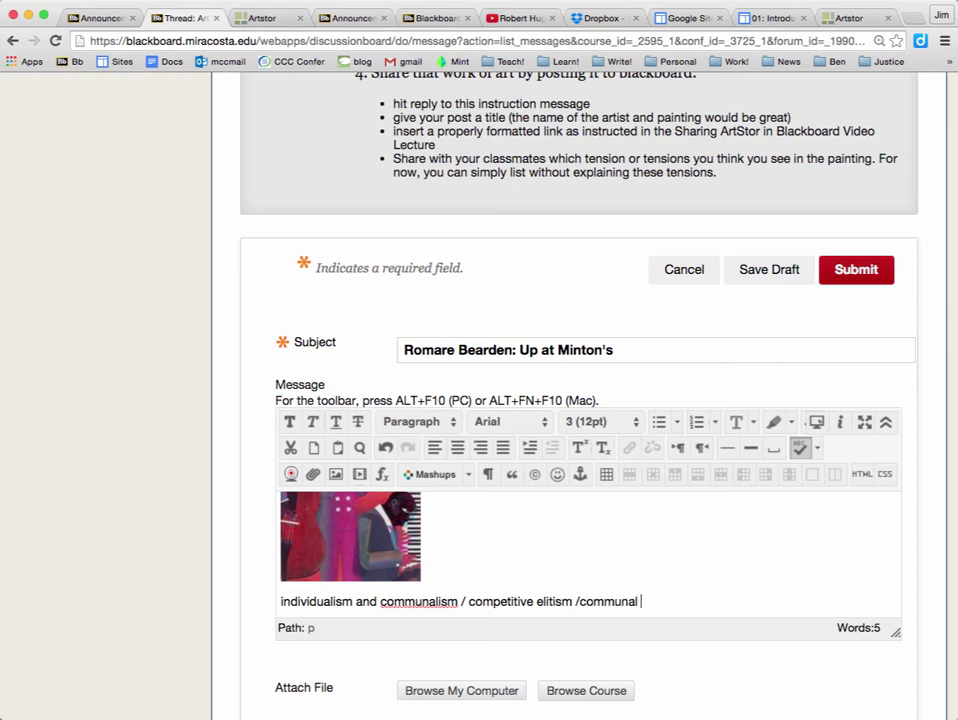
{"action": "type", "text": " egalitarianism"}
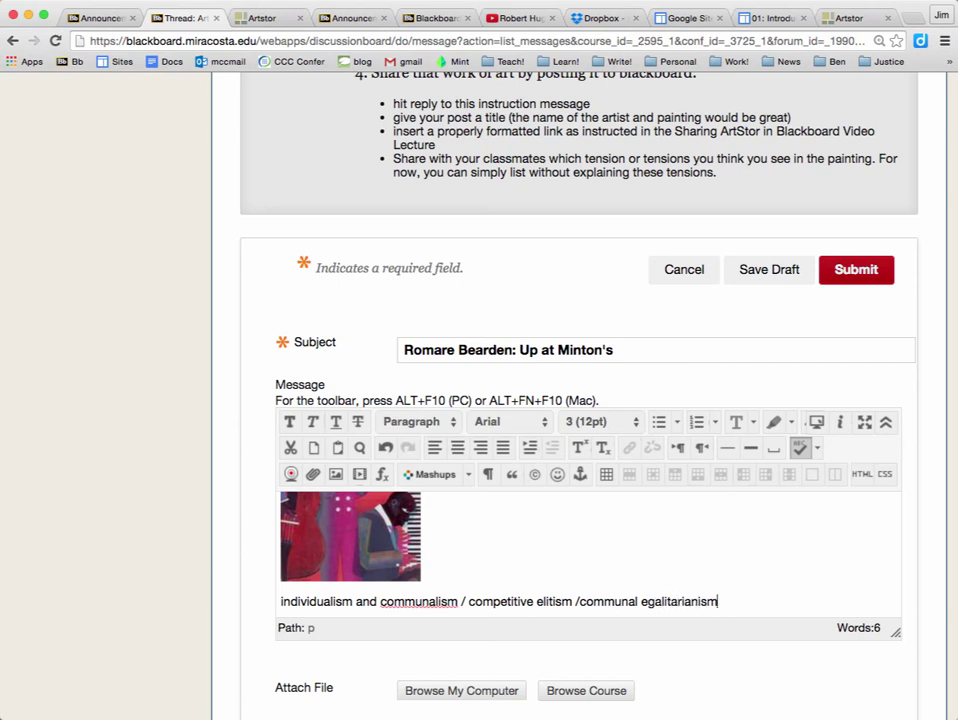
Put "competitive elitism /communal egalitarianism" on its own line and add the line "aggressive and communal masculinity" below it
{"action": "left_click", "coordinate": [466, 601]}
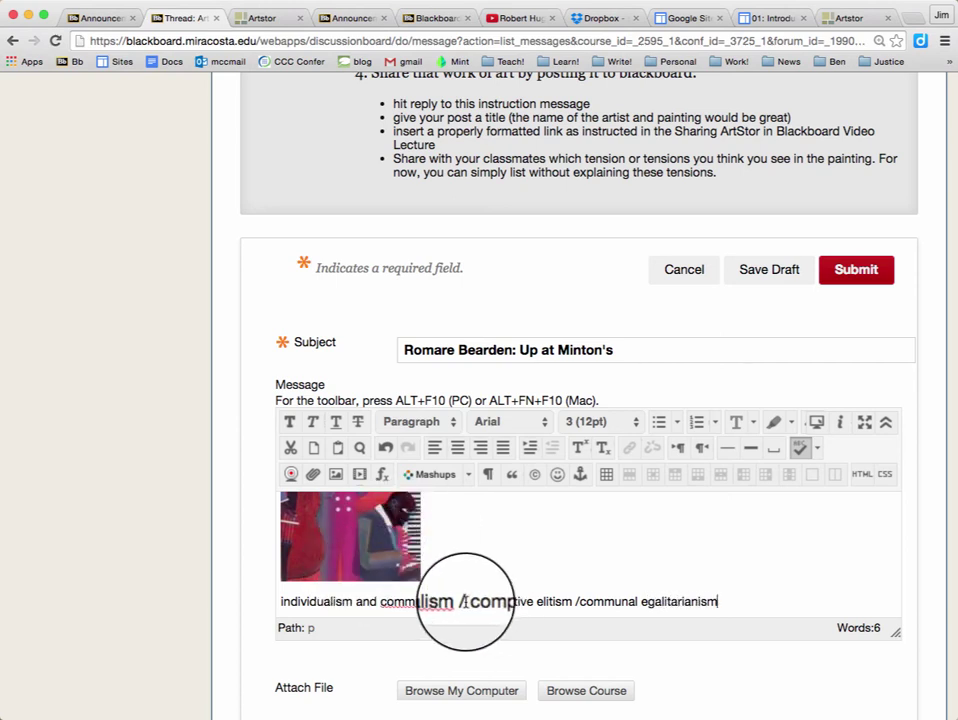
{"action": "key", "text": "Return"}
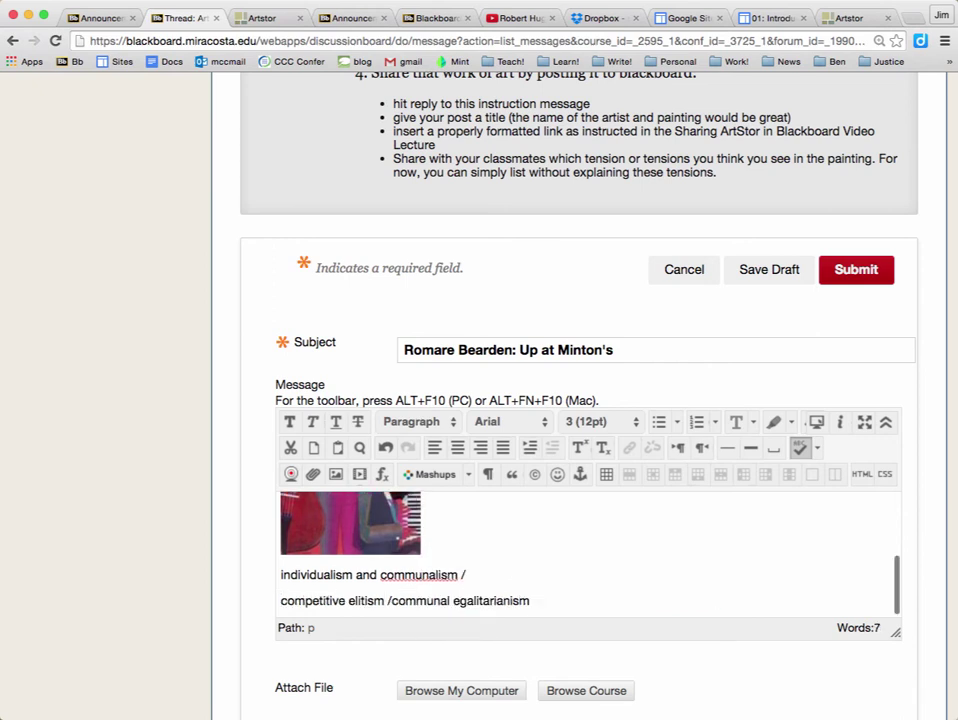
{"action": "left_click", "coordinate": [562, 600]}
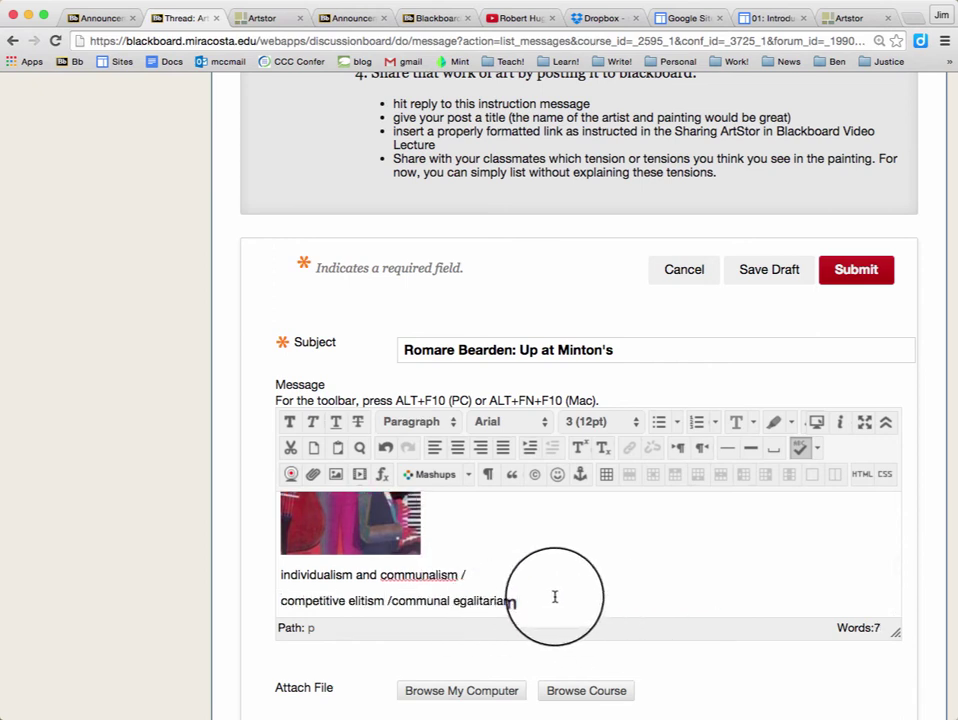
{"action": "key", "text": "Return"}
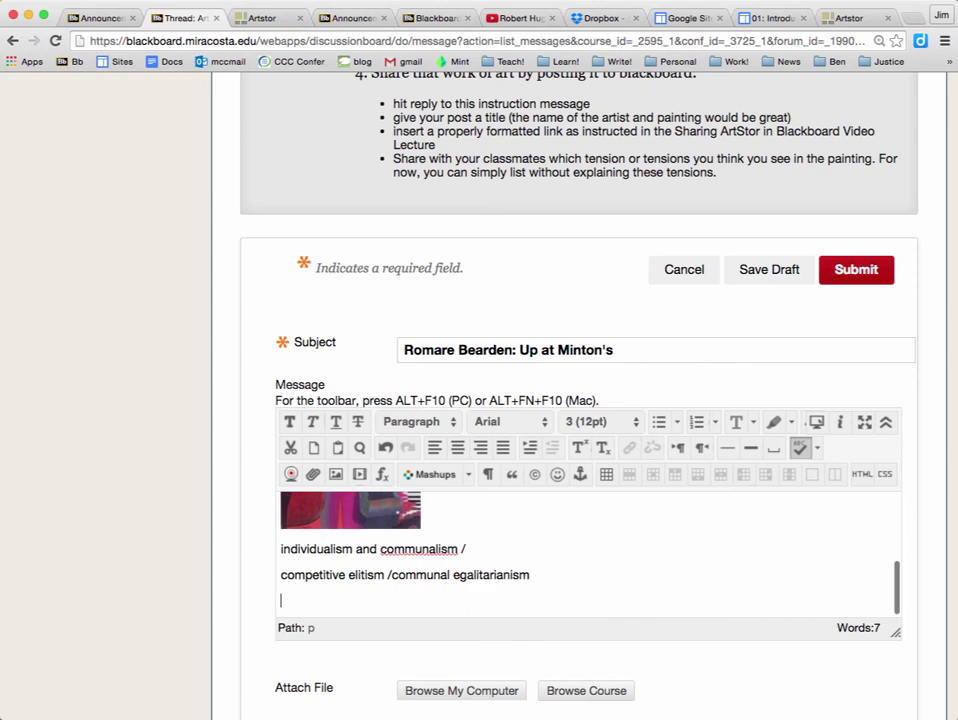
{"action": "type", "text": "aggressive and"}
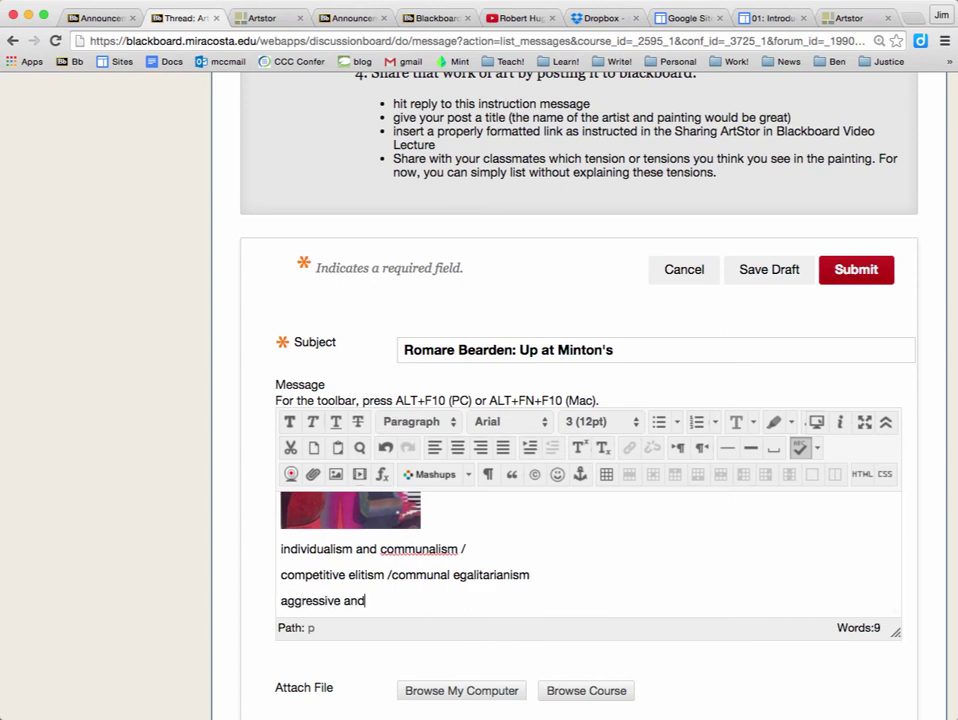
{"action": "type", "text": " communal "}
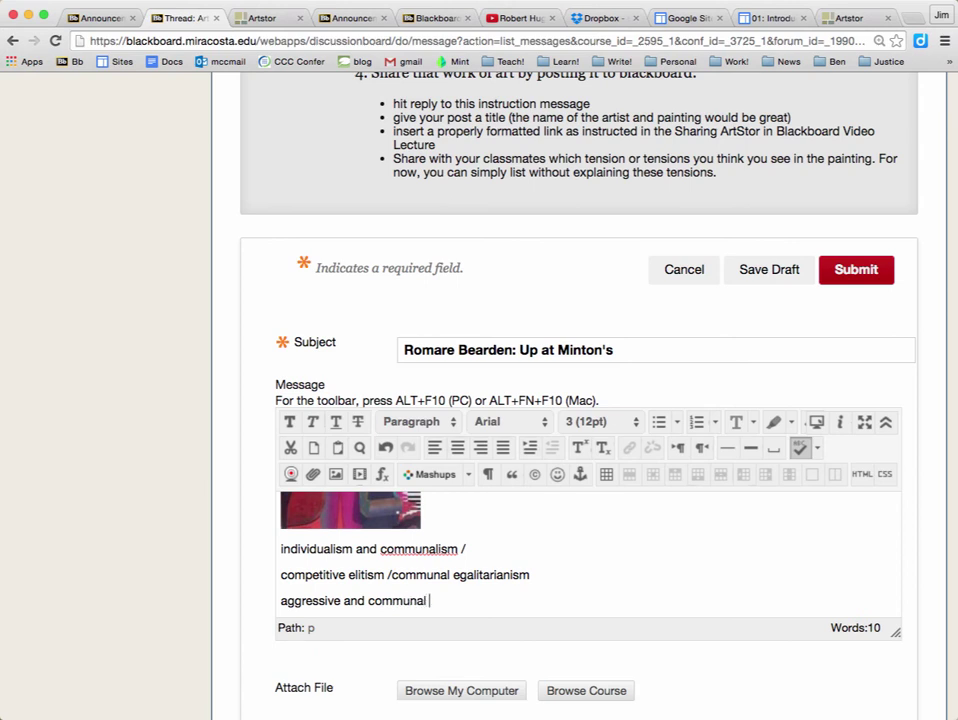
{"action": "type", "text": "masculinity"}
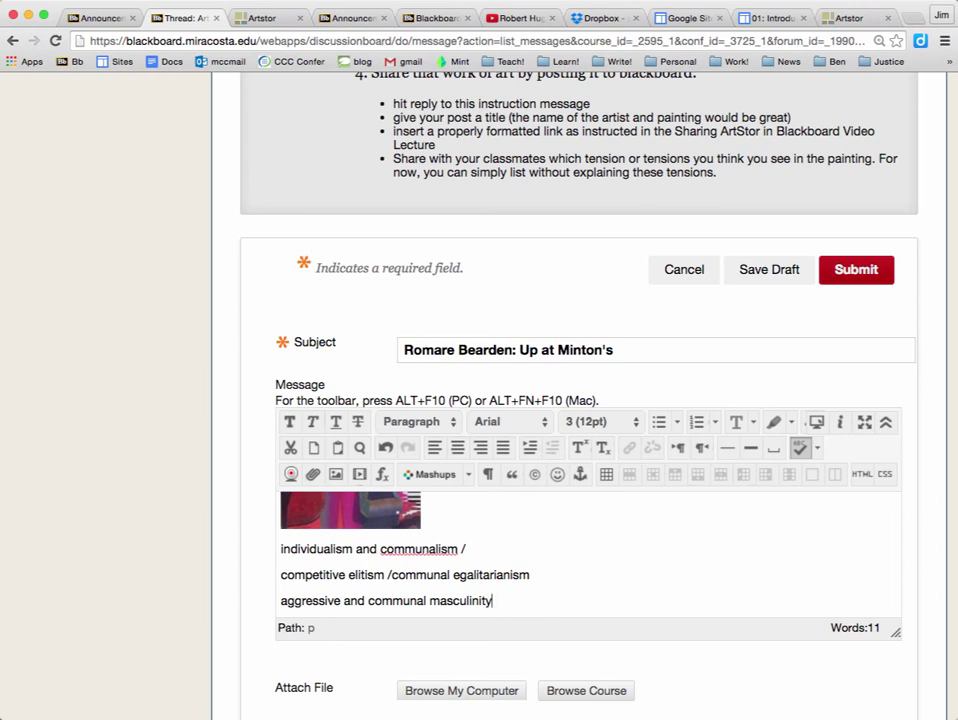
Remove the trailing slash so that the first text line reads "individualism and communalism"
{"action": "scroll", "coordinate": [652, 592], "scroll_direction": "up", "scroll_amount": 3}
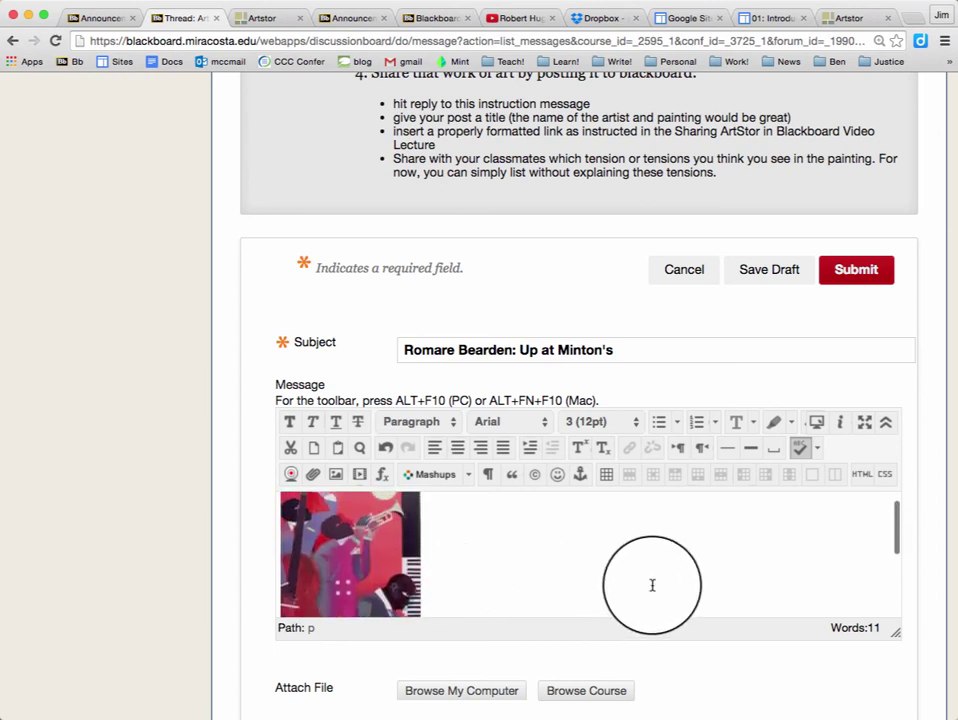
{"action": "scroll", "coordinate": [652, 585], "scroll_direction": "down", "scroll_amount": 3}
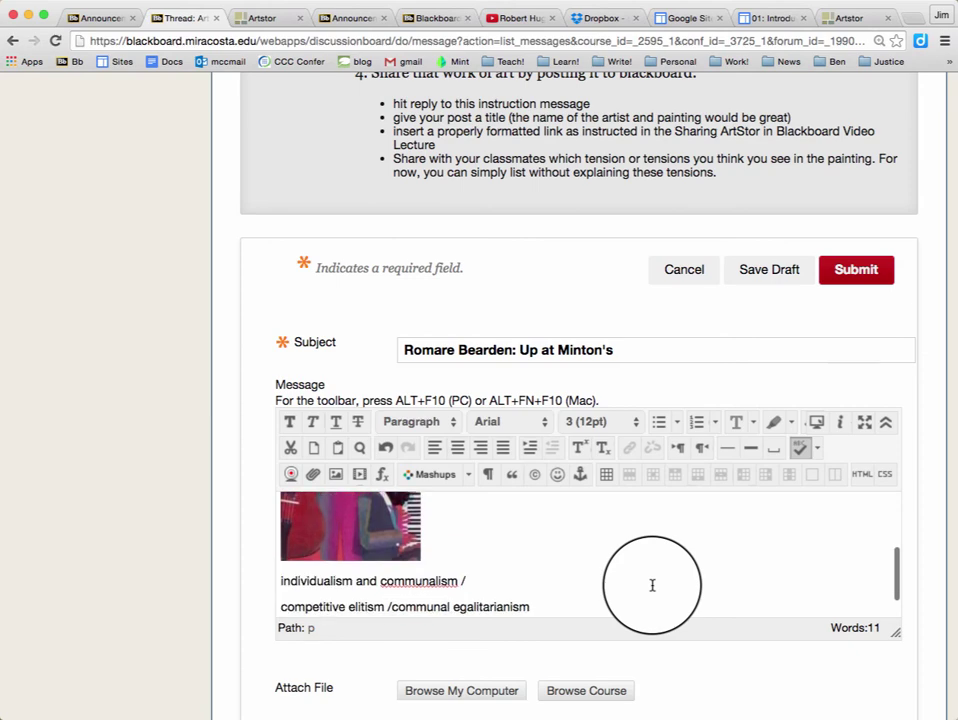
{"action": "scroll", "coordinate": [652, 585], "scroll_direction": "down", "scroll_amount": 3}
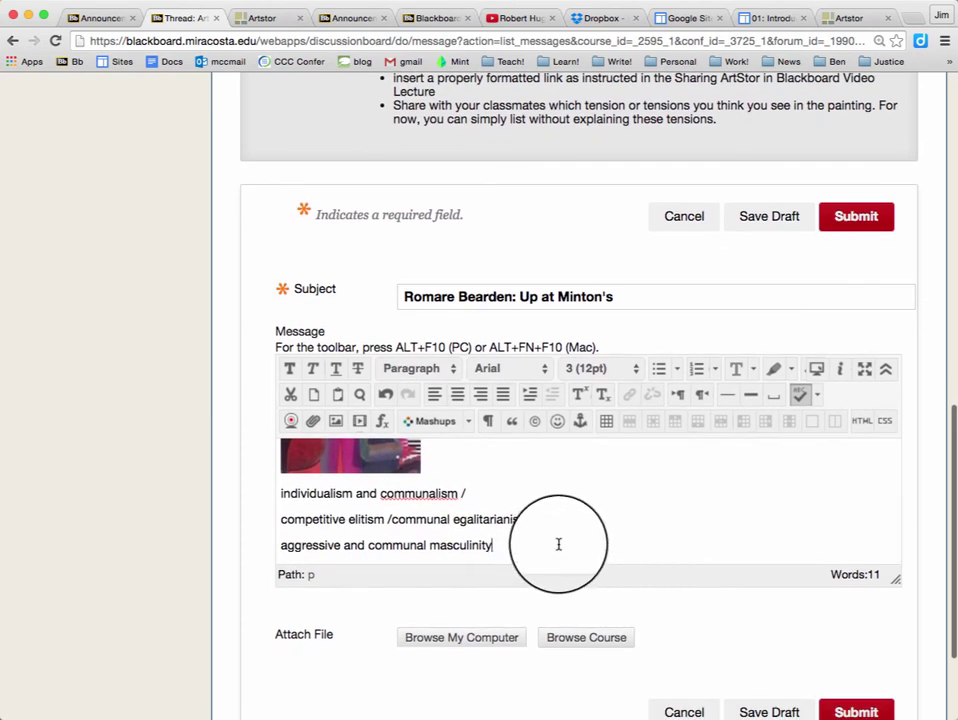
{"action": "left_click", "coordinate": [486, 492]}
{"action": "type", "text": "ism"}
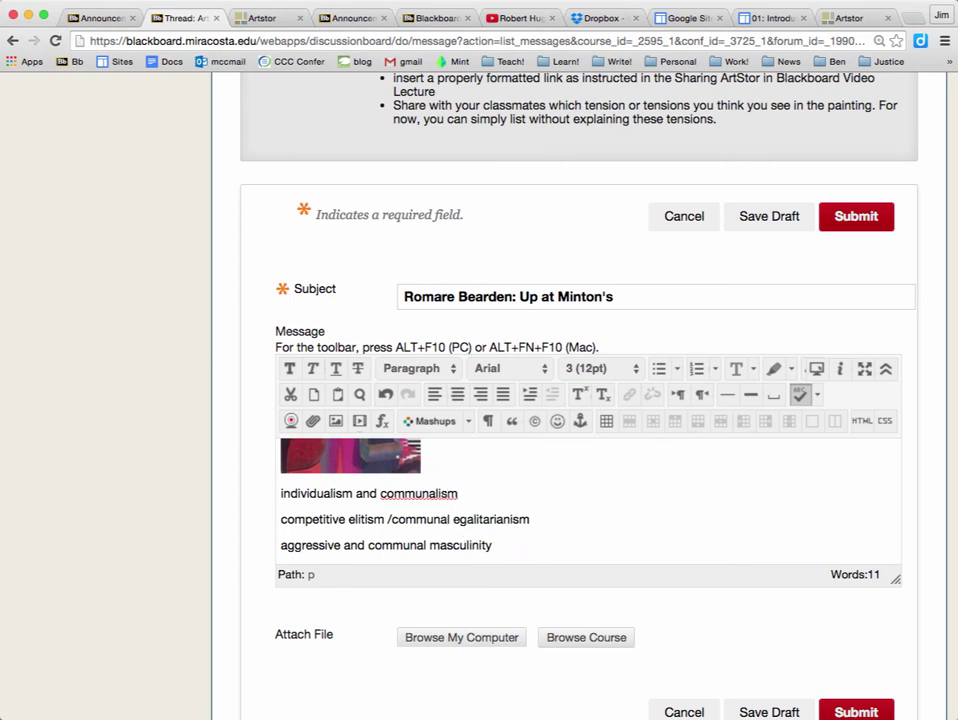
Add the line "racial hierarchy and racial equality" at the end of the message
{"action": "left_click", "coordinate": [523, 543]}
{"action": "key", "text": "Return"}
{"action": "type", "text": "racial a"}
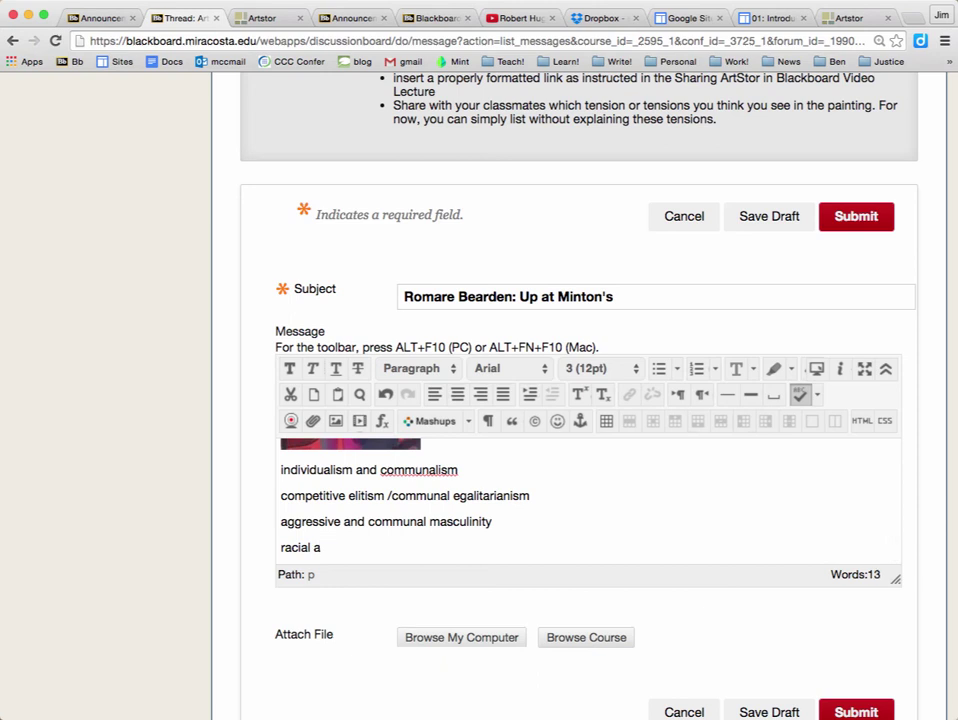
{"action": "key", "text": "BackSpace"}
{"action": "type", "text": "hierarchy and racial"}
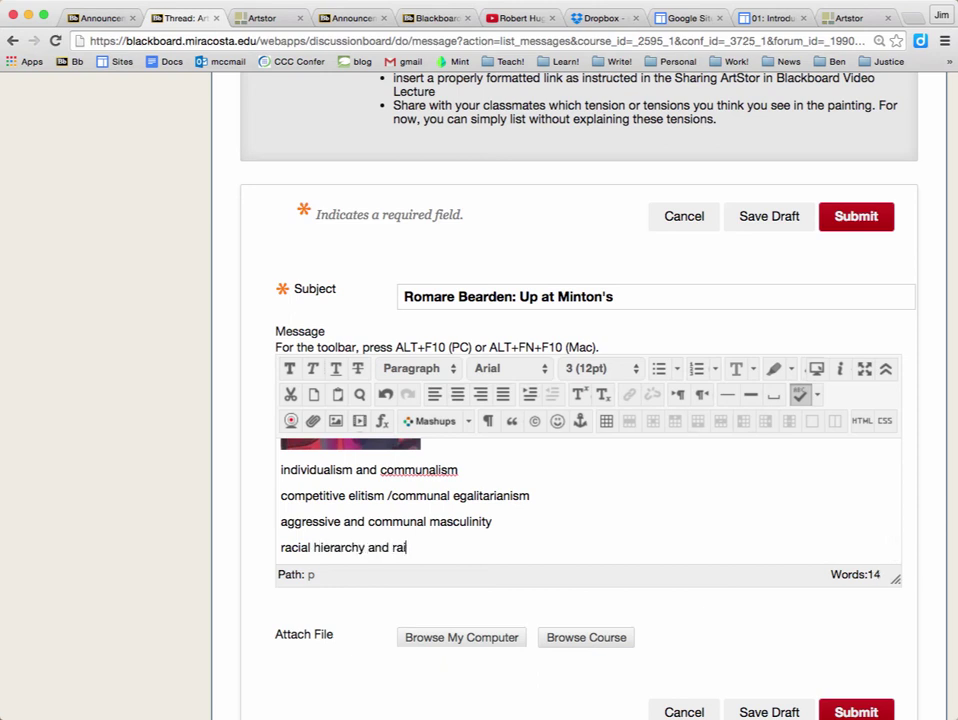
{"action": "type", "text": " equality"}
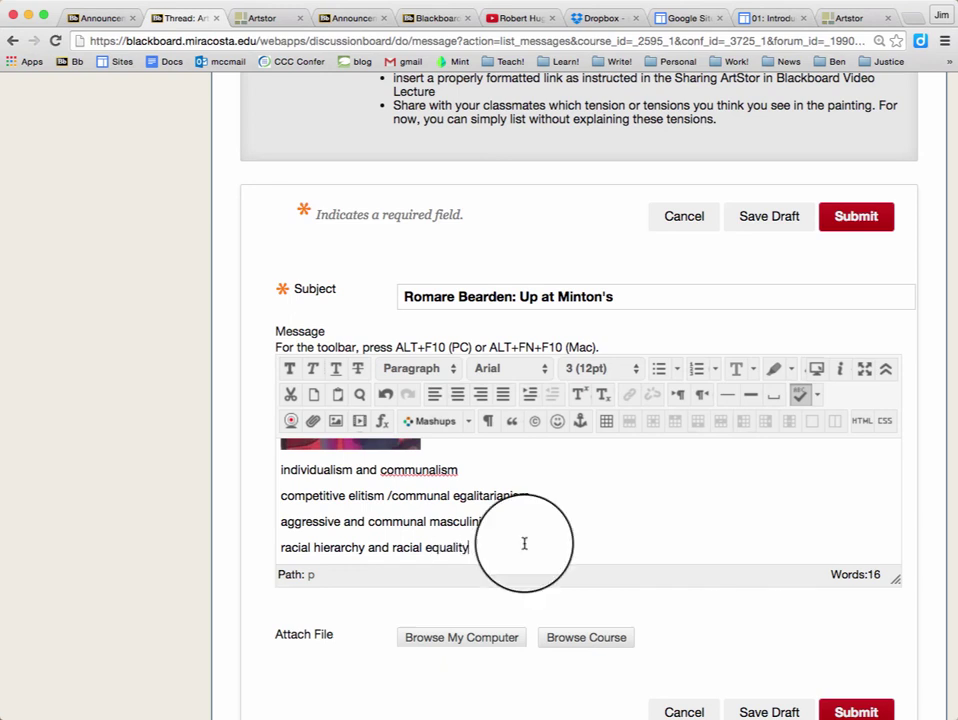
Review the finished message and submit the reply to the discussion thread
{"action": "scroll", "coordinate": [631, 536], "scroll_direction": "up", "scroll_amount": 3}
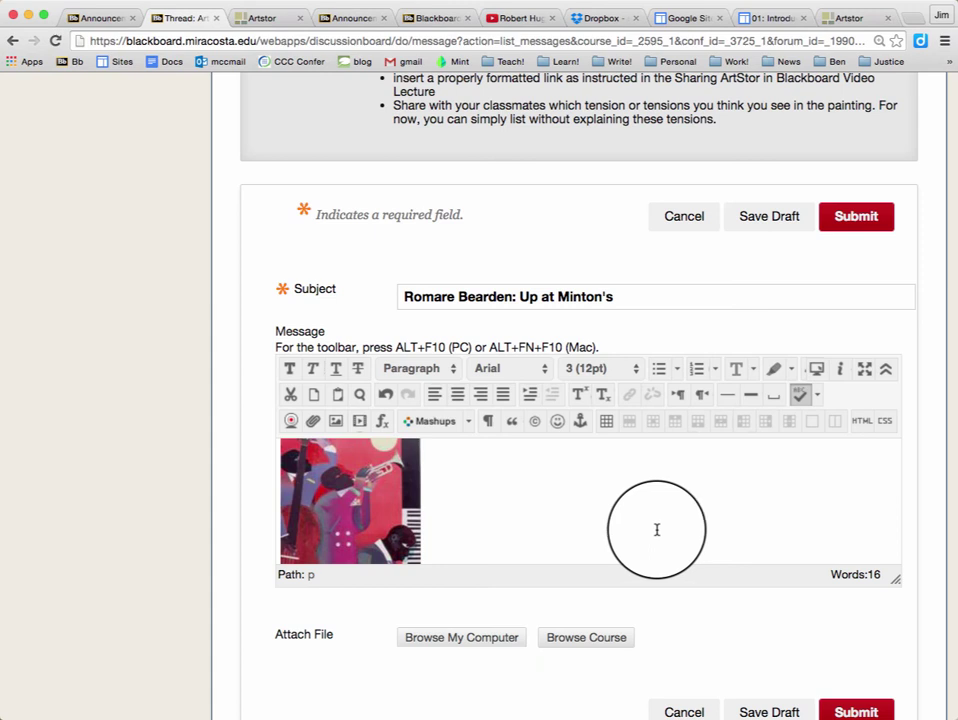
{"action": "scroll", "coordinate": [657, 529], "scroll_direction": "down", "scroll_amount": 3}
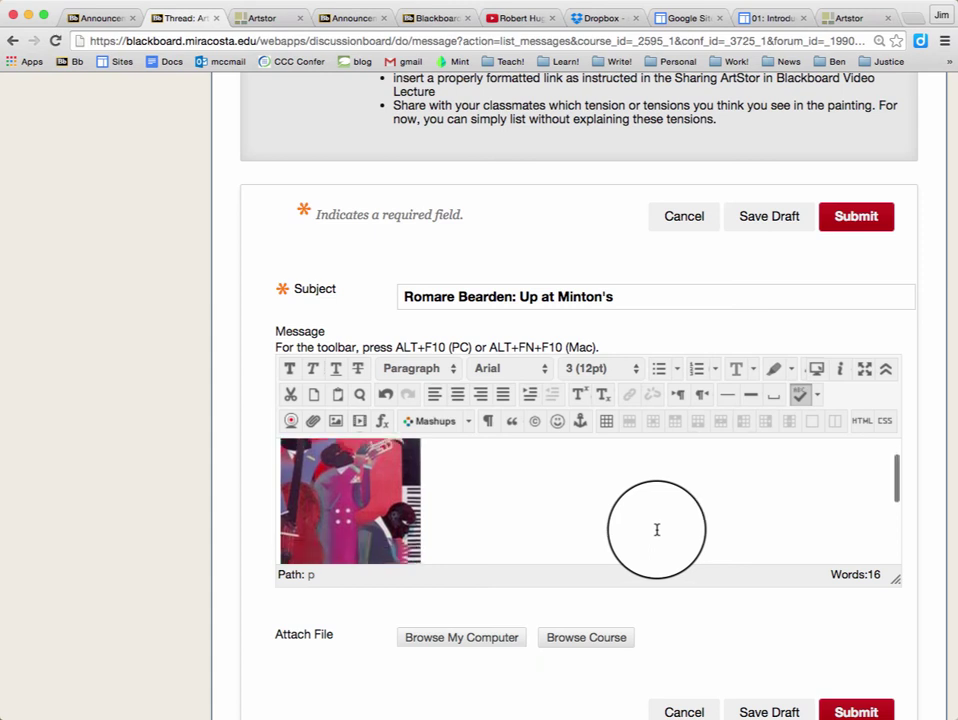
{"action": "scroll", "coordinate": [657, 529], "scroll_direction": "up", "scroll_amount": 3}
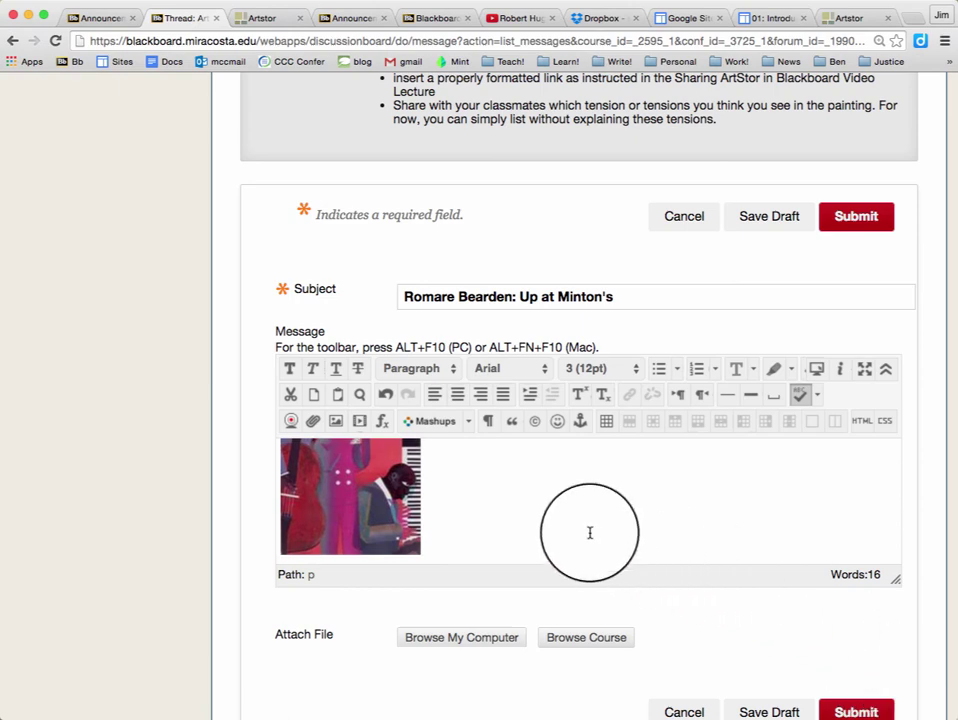
{"action": "scroll", "coordinate": [590, 539], "scroll_direction": "down", "scroll_amount": 5}
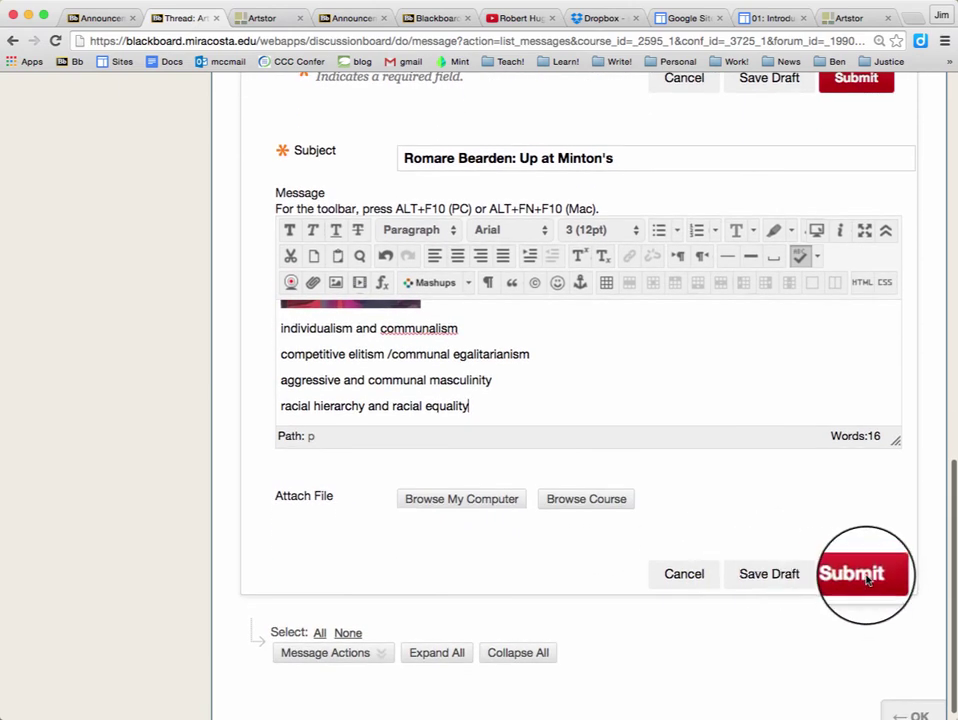
{"action": "left_click", "coordinate": [864, 578]}
{"action": "scroll", "coordinate": [845, 580], "scroll_direction": "down", "scroll_amount": 5}
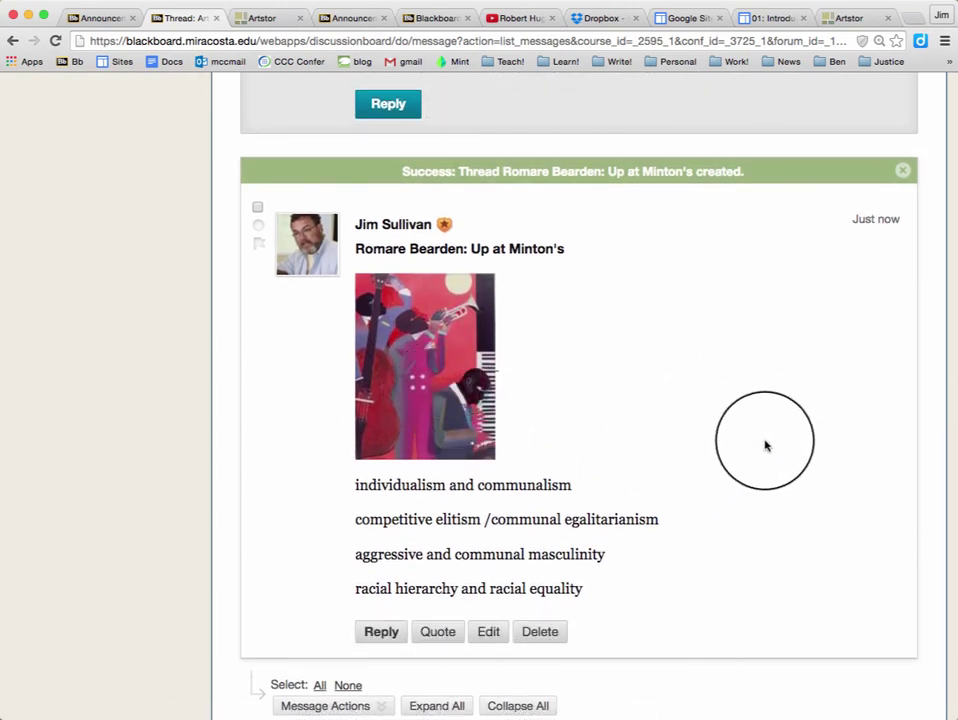
Test the posted thumbnail's link by viewing the enlarged artwork in the Artstor image viewer, and close the viewer window
{"action": "left_click", "coordinate": [440, 334]}
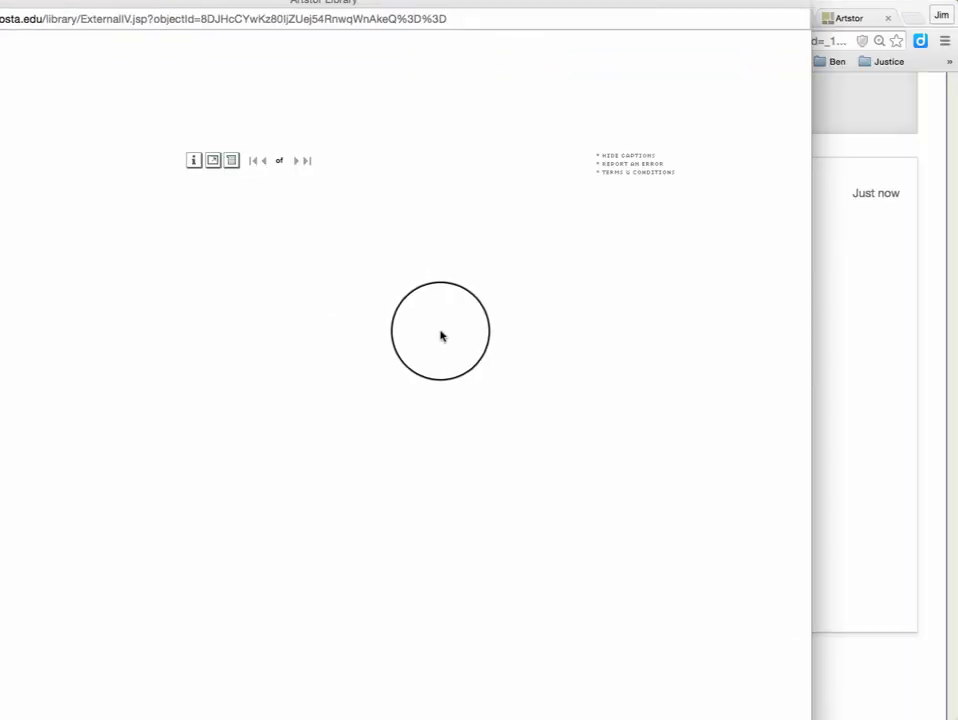
{"action": "double_click", "coordinate": [522, 9]}
{"action": "left_click_drag", "start_coordinate": [663, 43], "coordinate": [707, 13]}
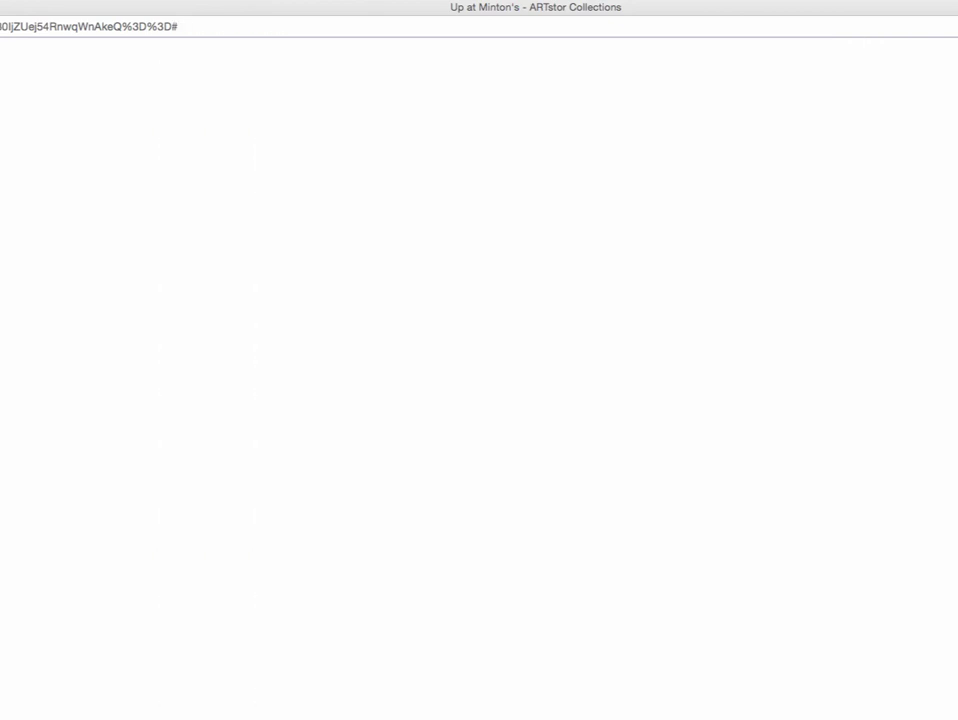
{"action": "left_click", "coordinate": [609, 556]}
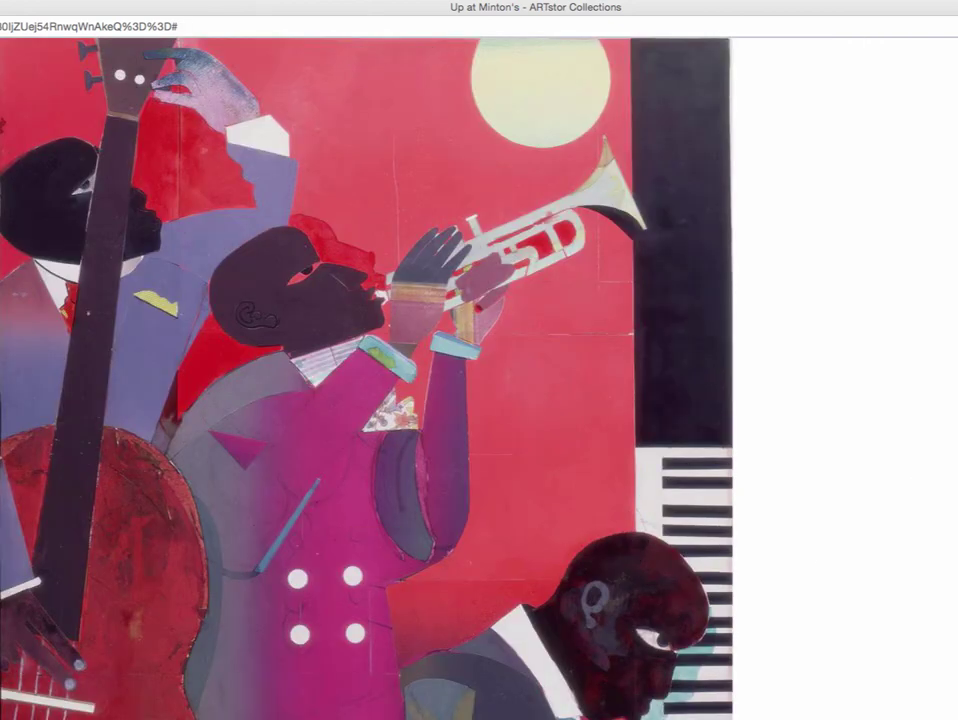
{"action": "mouse_move", "coordinate": [957, 3]}
{"action": "left_mouse_down"}
{"action": "mouse_move", "coordinate": [417, 21]}
{"action": "mouse_move", "coordinate": [438, 14]}
{"action": "mouse_move", "coordinate": [780, 96]}
{"action": "mouse_move", "coordinate": [957, 122]}
{"action": "left_mouse_up"}
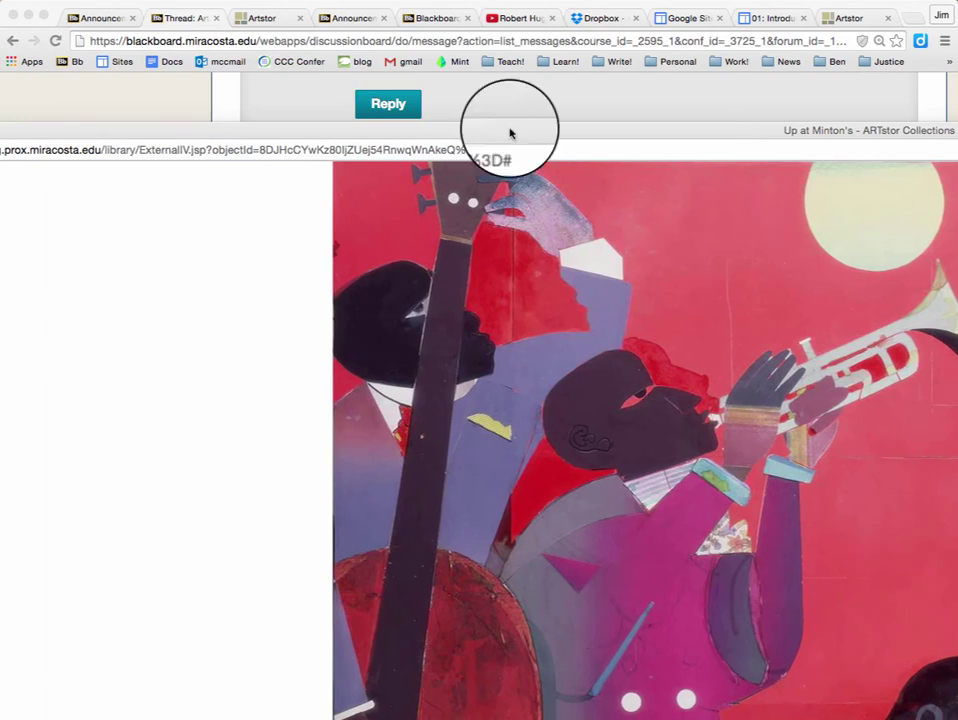
{"action": "left_click_drag", "start_coordinate": [284, 137], "coordinate": [699, 145]}
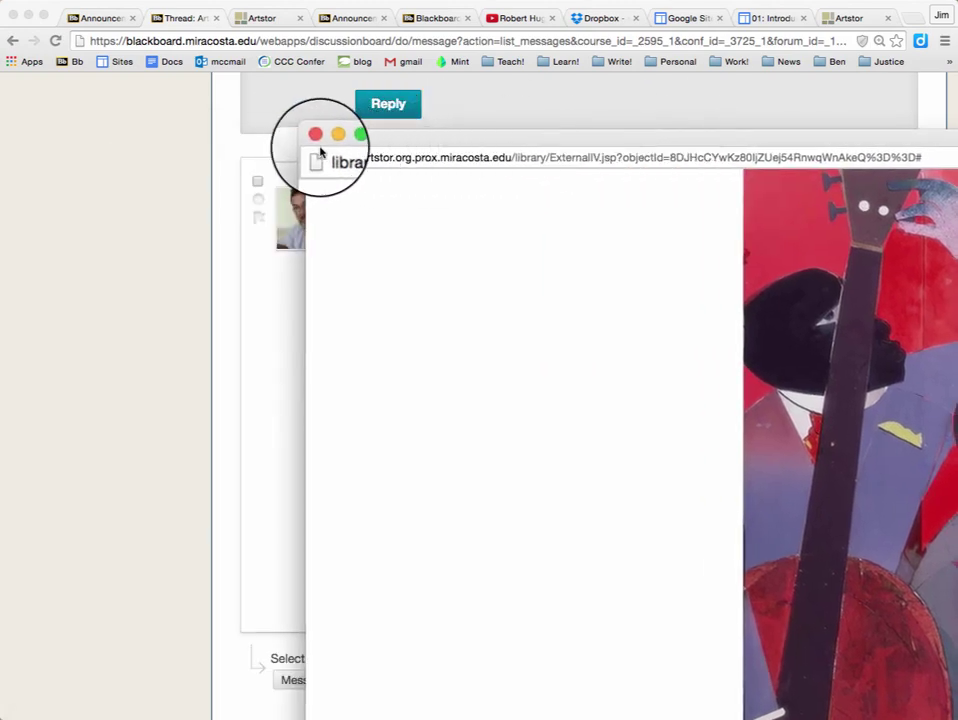
{"action": "left_click", "coordinate": [316, 137]}
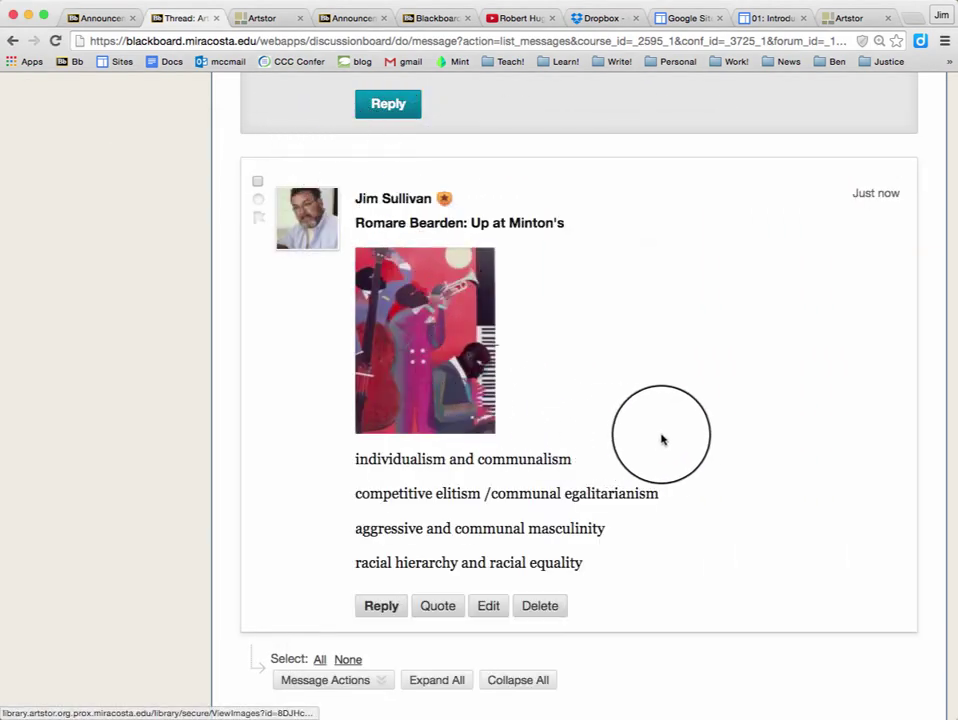